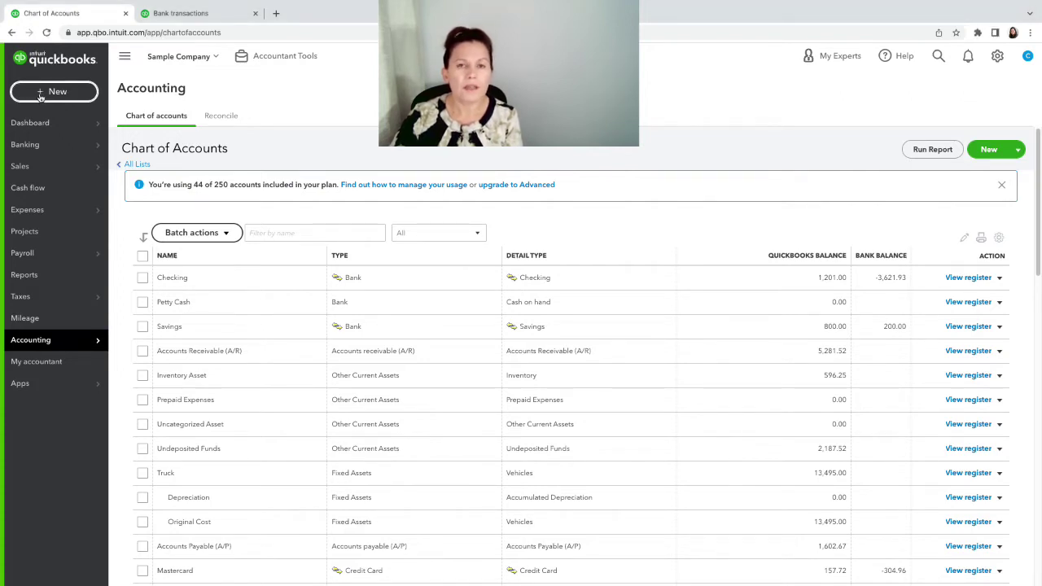
# Step: Create a new sales receipt for customer Bill's Windsurf Shop, with Deposit to set to Petty Cash
pyautogui.moveTo(61, 119)
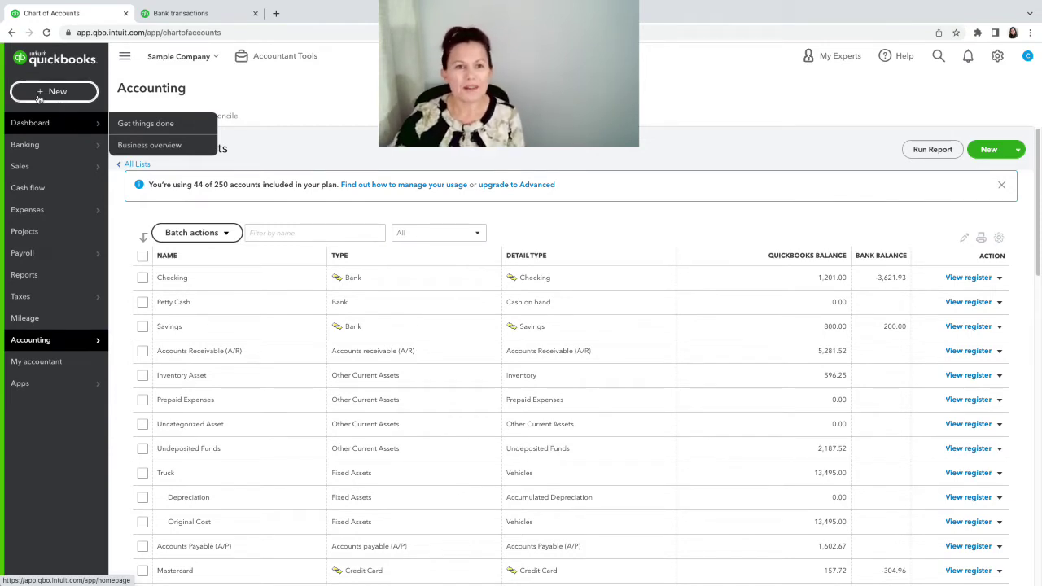
pyautogui.click(40, 93)
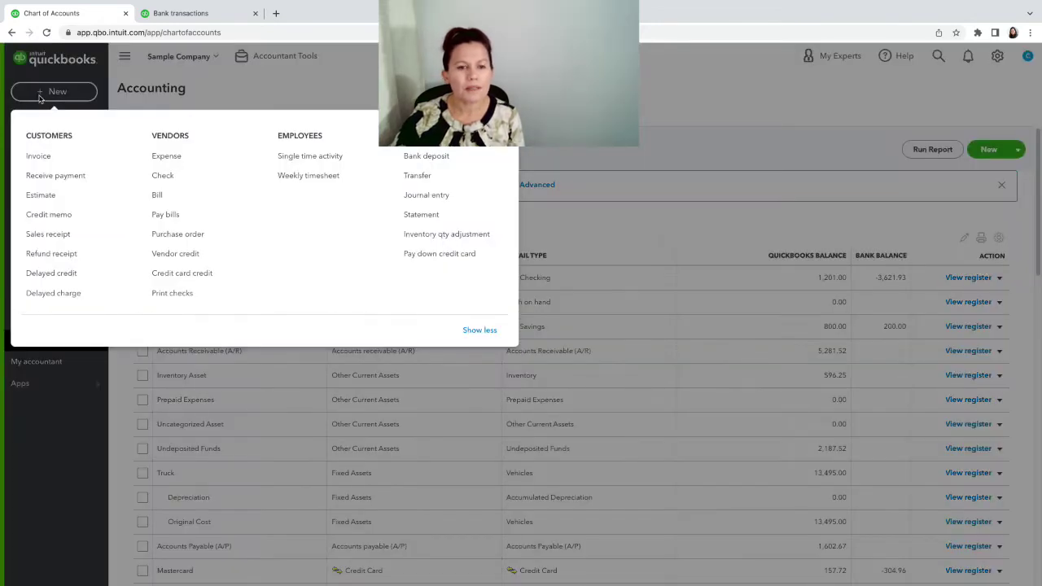
pyautogui.click(57, 234)
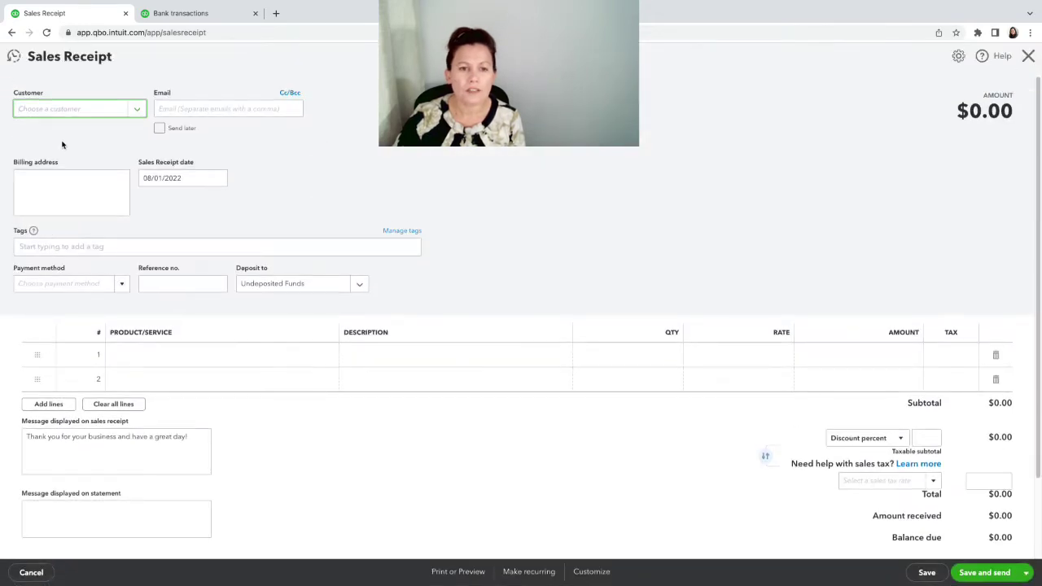
pyautogui.click(137, 111)
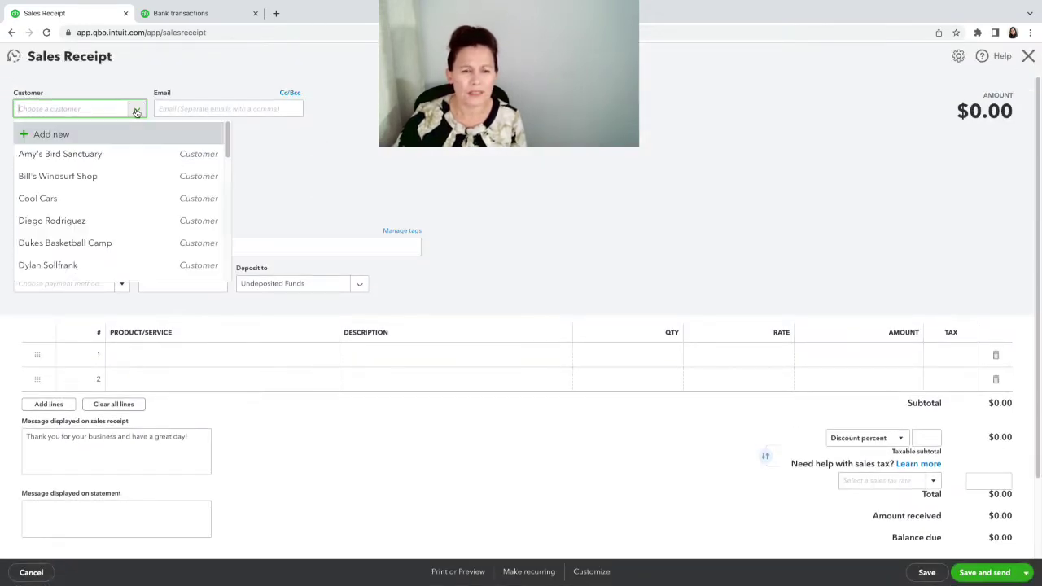
pyautogui.click(81, 176)
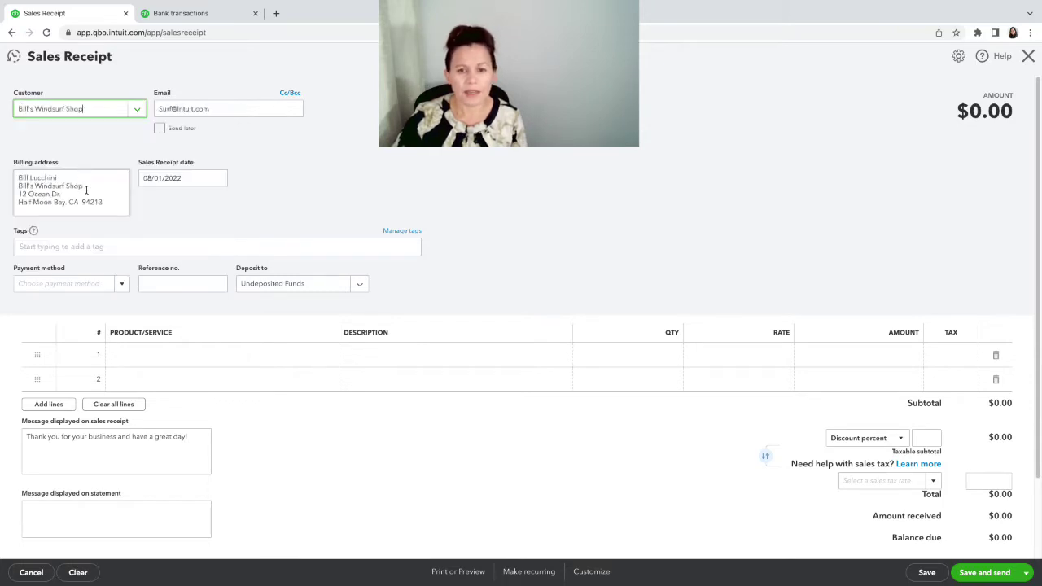
pyautogui.click(177, 359)
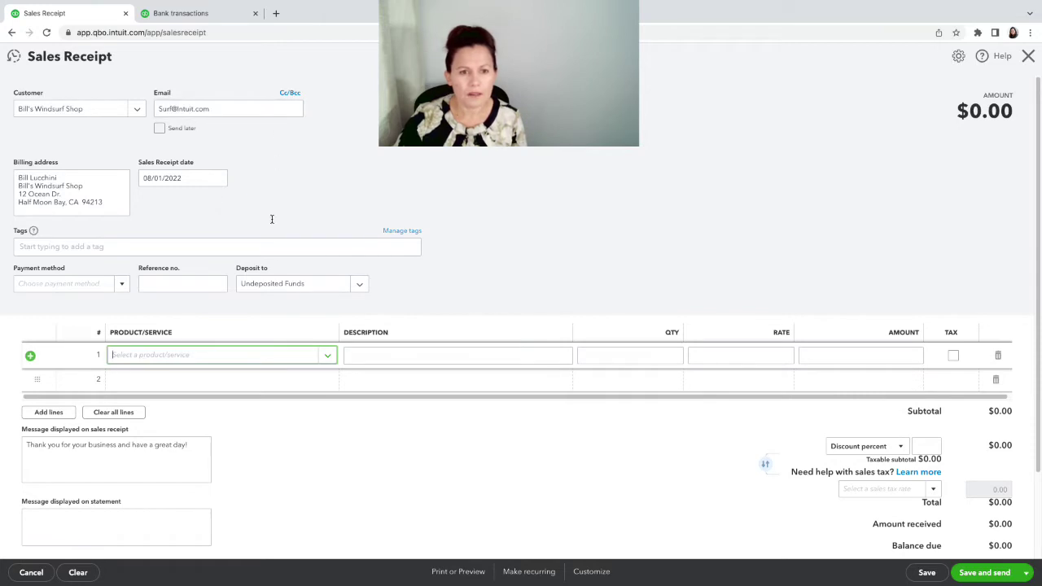
pyautogui.click(363, 291)
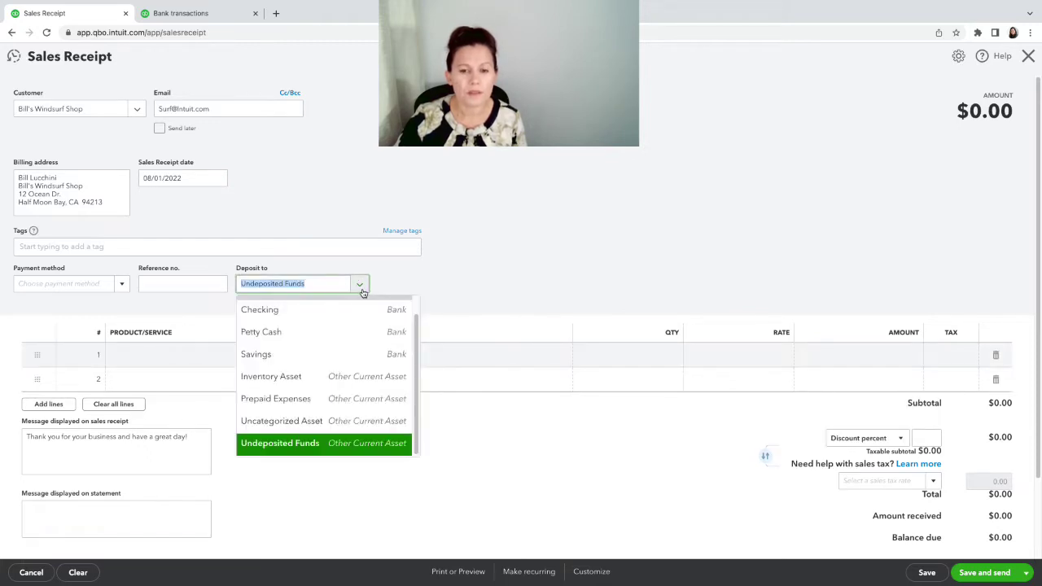
pyautogui.click(289, 333)
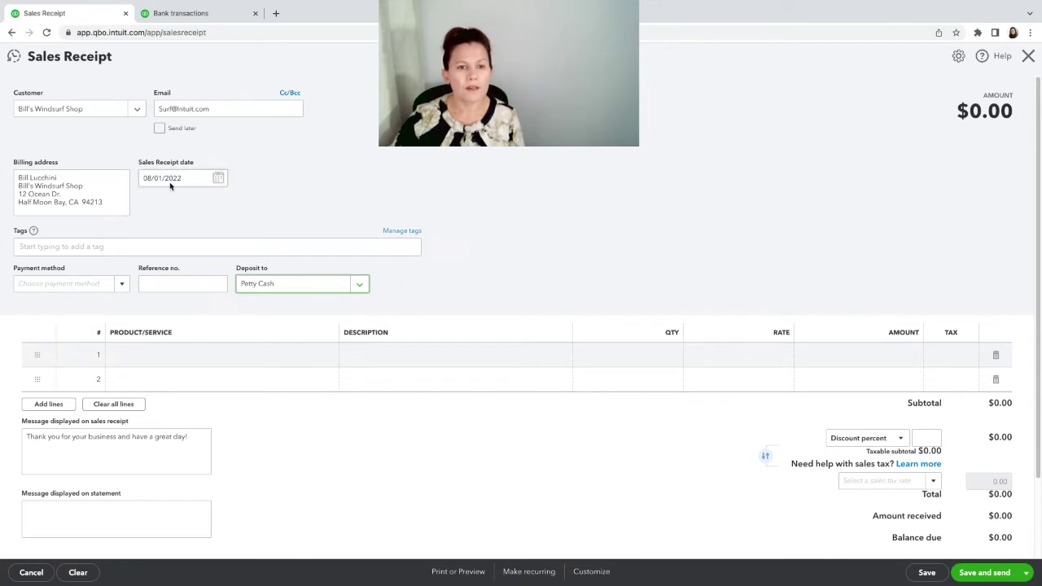
# Step: Add a Design line (Custom Design, qty 1, rate 75) and save it as receipt #1040
pyautogui.click(163, 358)
pyautogui.click(260, 361)
pyautogui.click(195, 408)
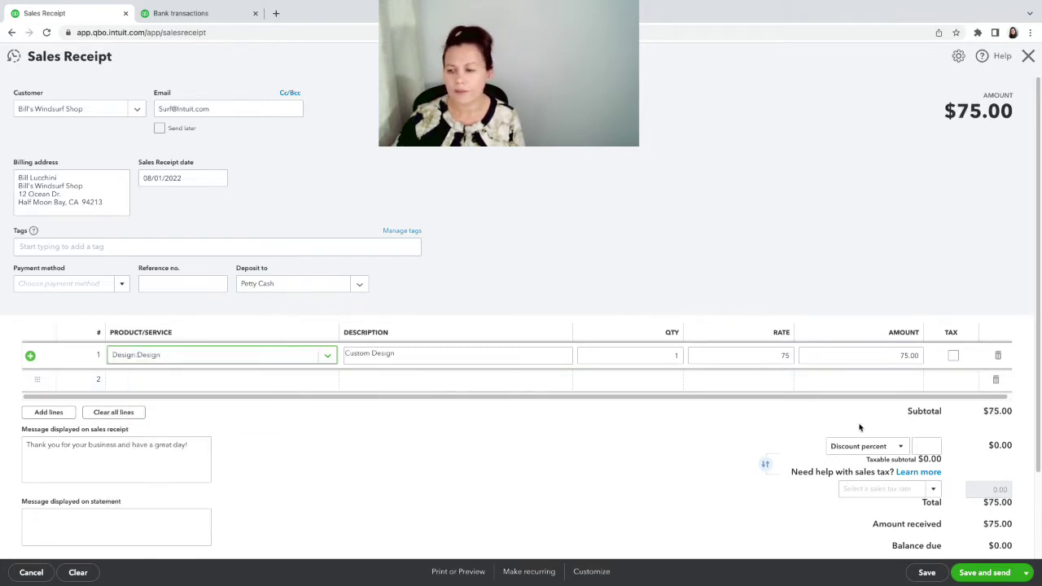
pyautogui.scroll(-1, 721, 500)
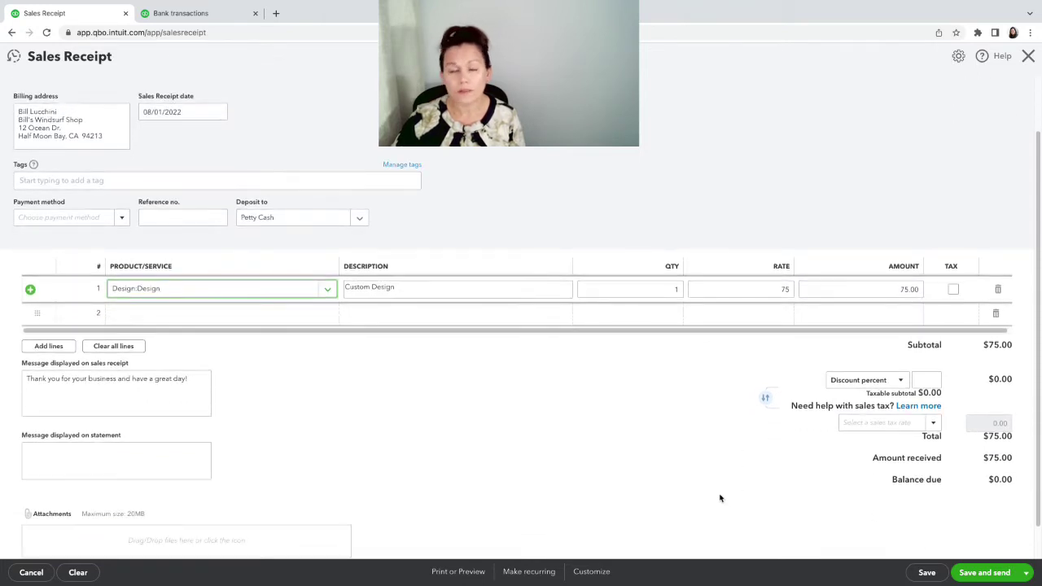
pyautogui.scroll(-1, 720, 499)
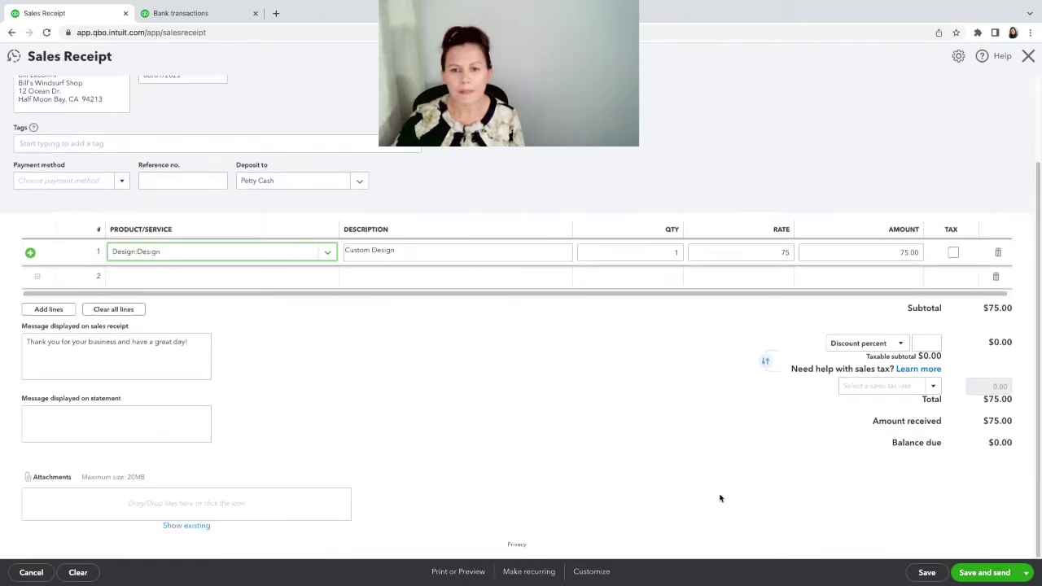
pyautogui.scroll(2, 720, 498)
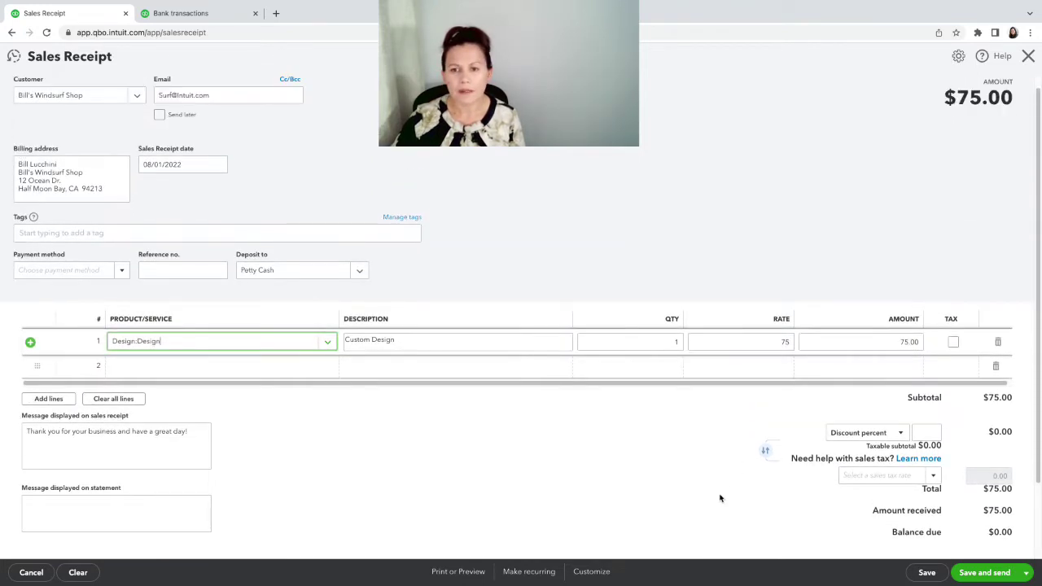
pyautogui.click(936, 576)
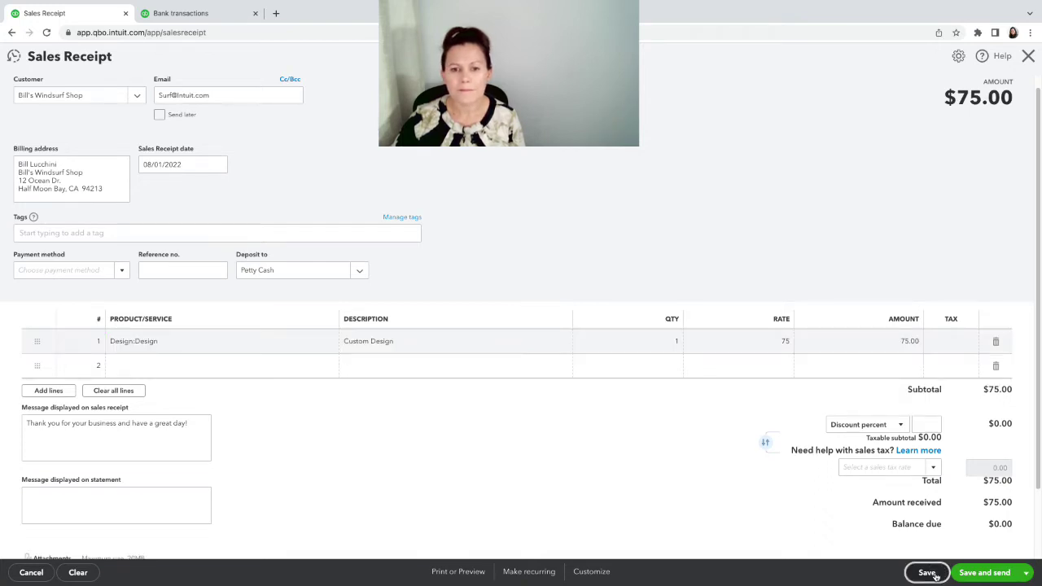
# Step: Close receipt #1040, check the $75 entry in the Petty Cash register, and go back
pyautogui.click(1028, 56)
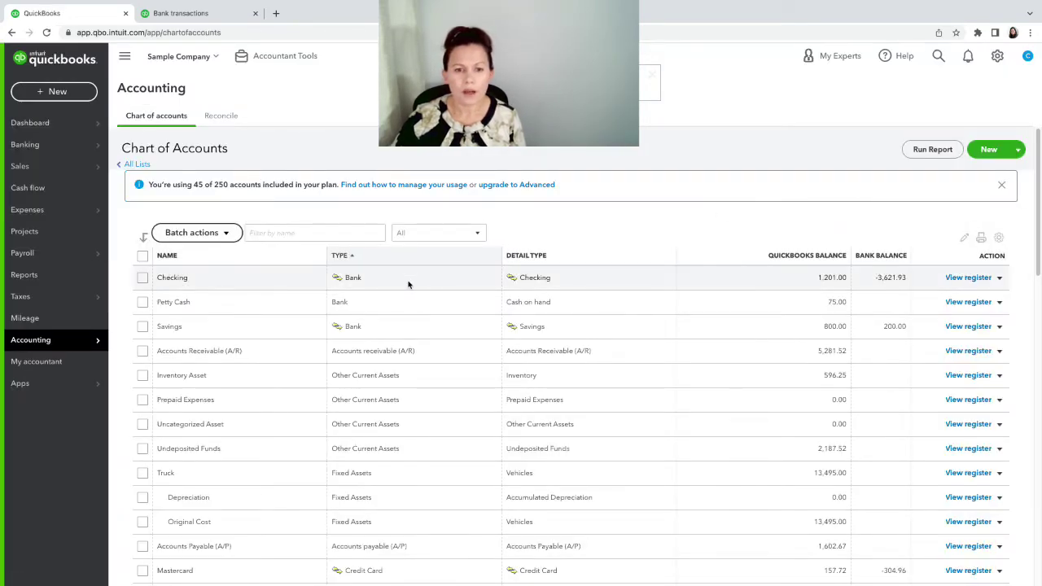
pyautogui.click(967, 303)
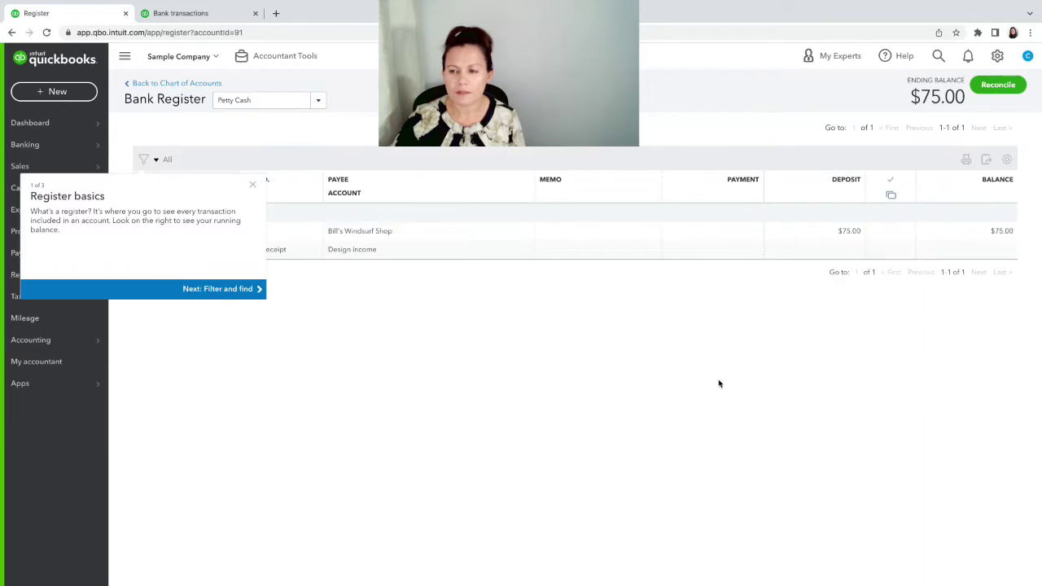
pyautogui.click(252, 185)
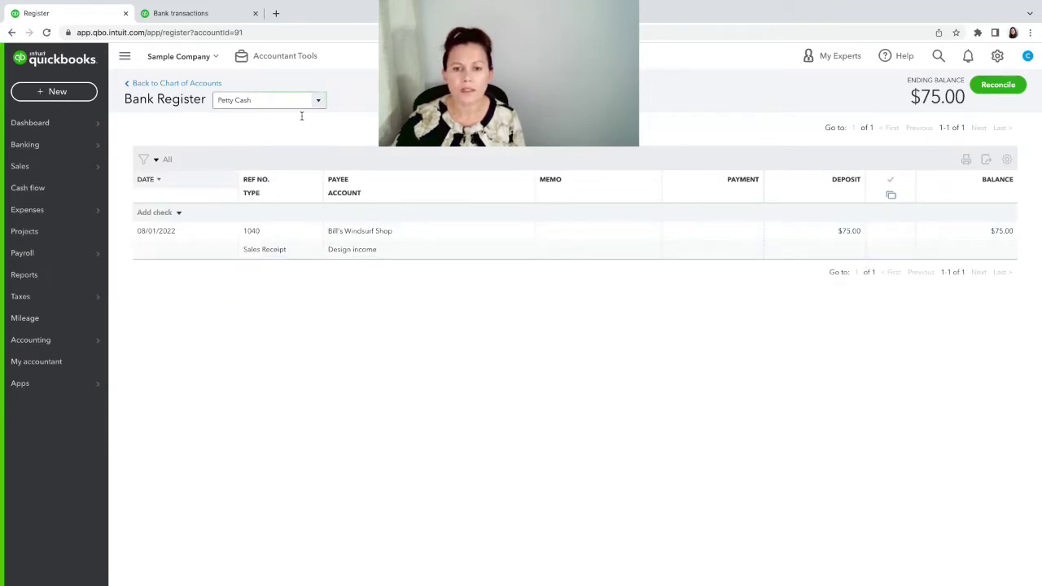
pyautogui.click(180, 83)
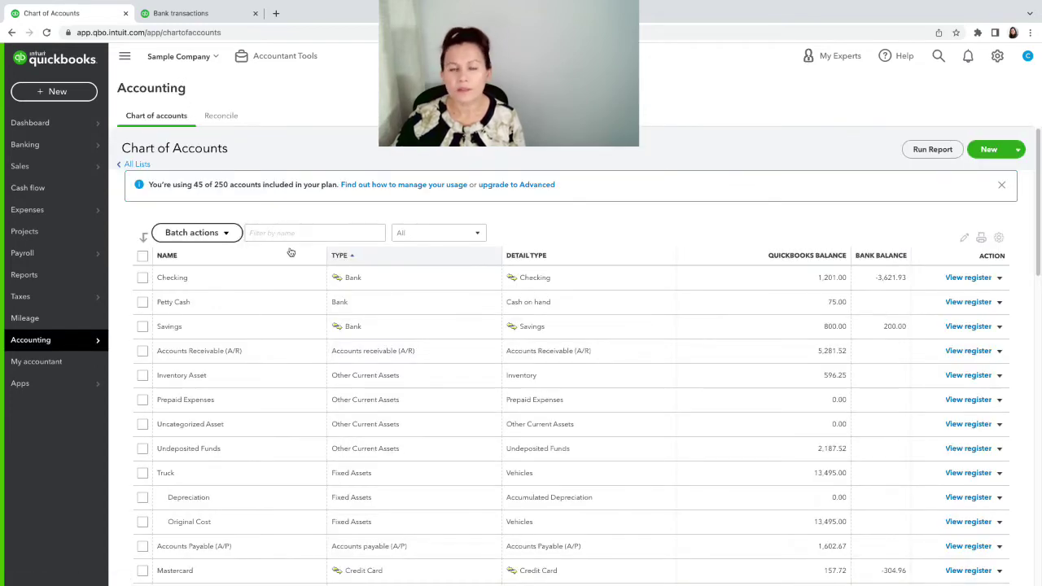
# Step: Open Checking's bank transactions page, then start a new bank deposit into Checking
pyautogui.moveTo(74, 151)
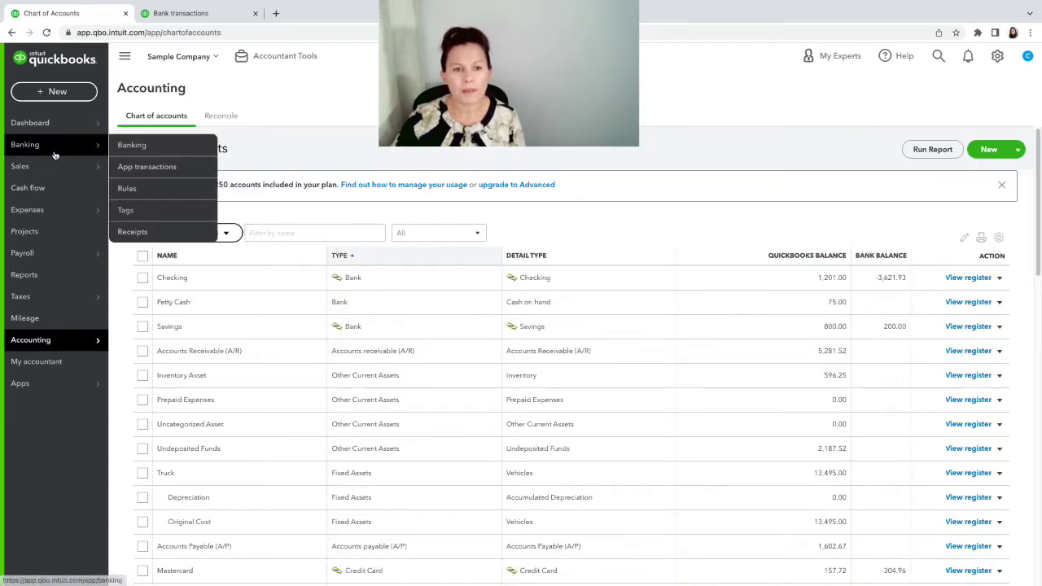
pyautogui.click(141, 153)
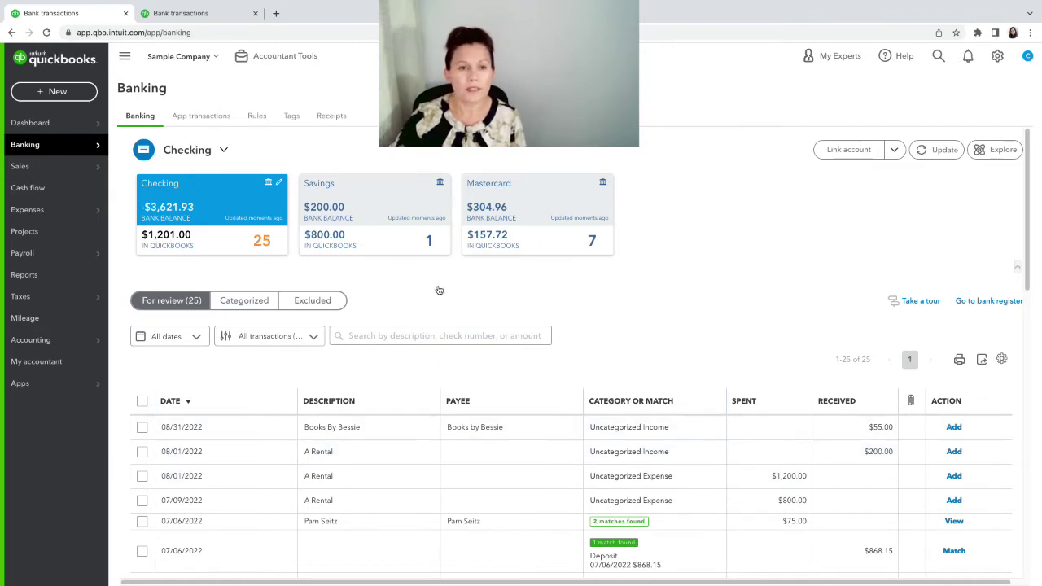
pyautogui.click(36, 95)
pyautogui.click(425, 156)
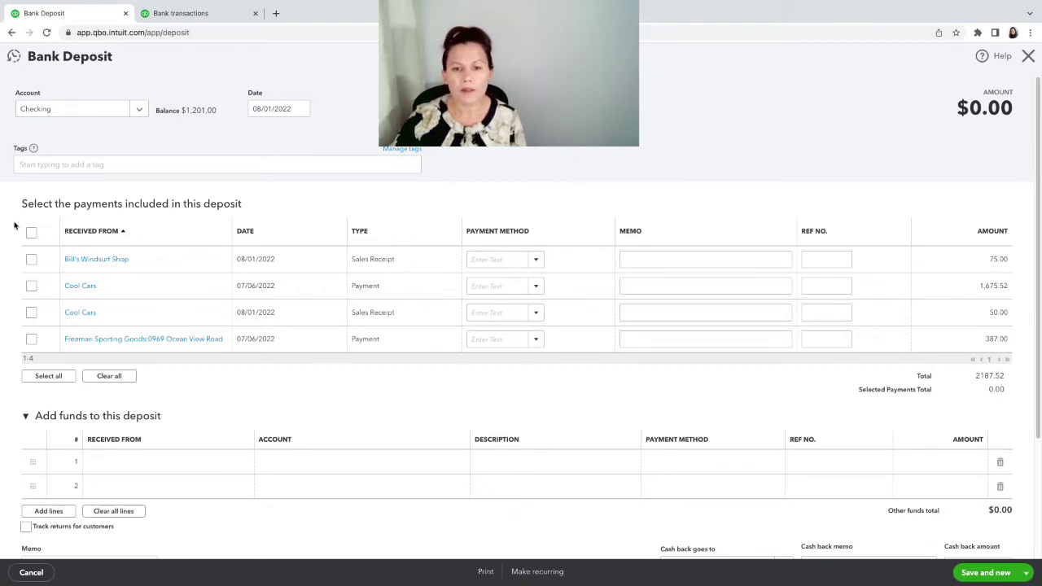
# Step: Include the $50 Cool Cars and $75 Bill's Windsurf Shop receipts, then view bank transactions
pyautogui.click(31, 311)
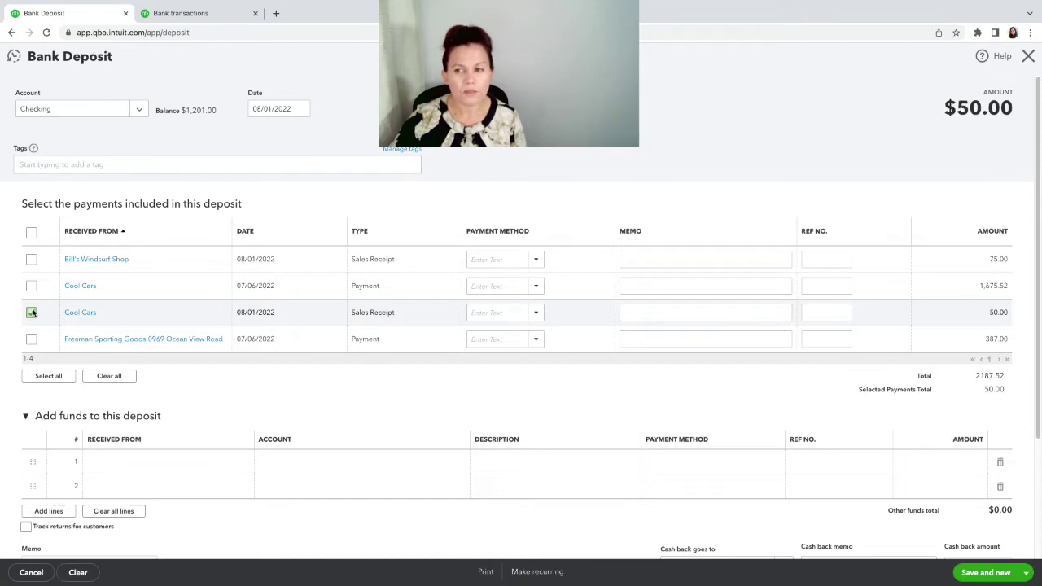
pyautogui.click(32, 260)
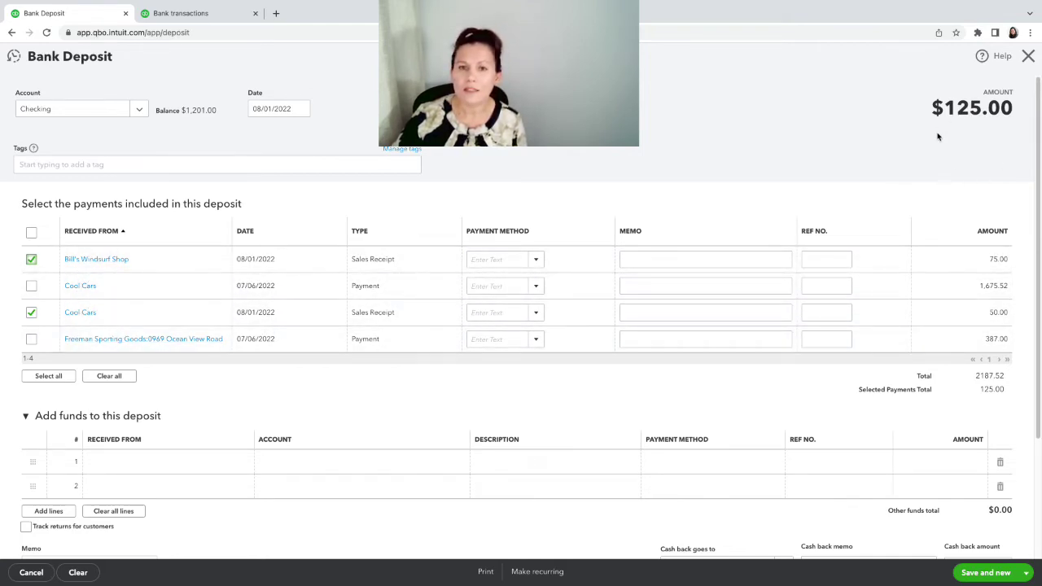
pyautogui.click(194, 14)
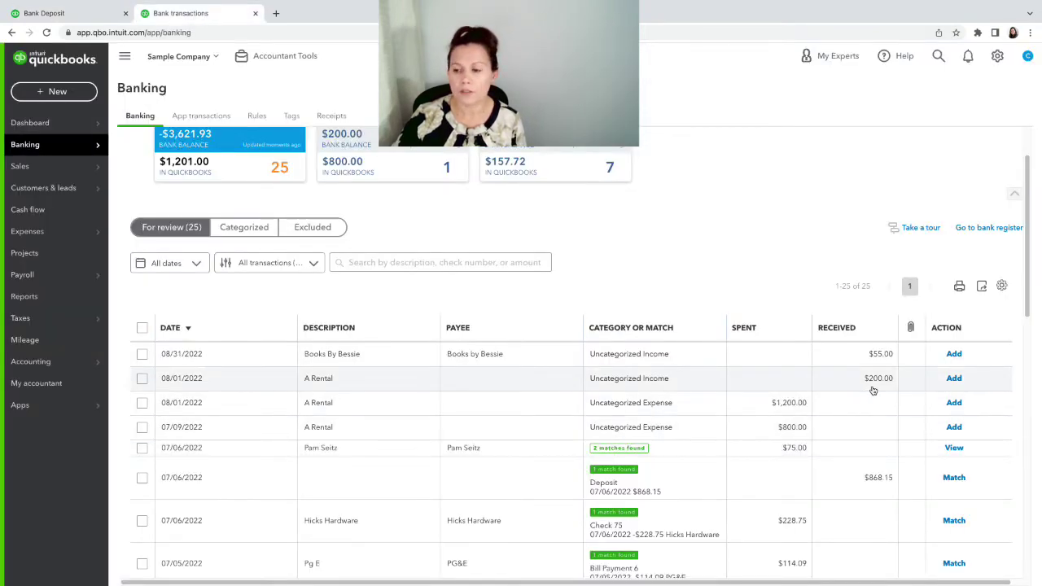
# Step: Switch back to the Bank Deposit form holding the two receipts totalling $125.00
pyautogui.click(49, 13)
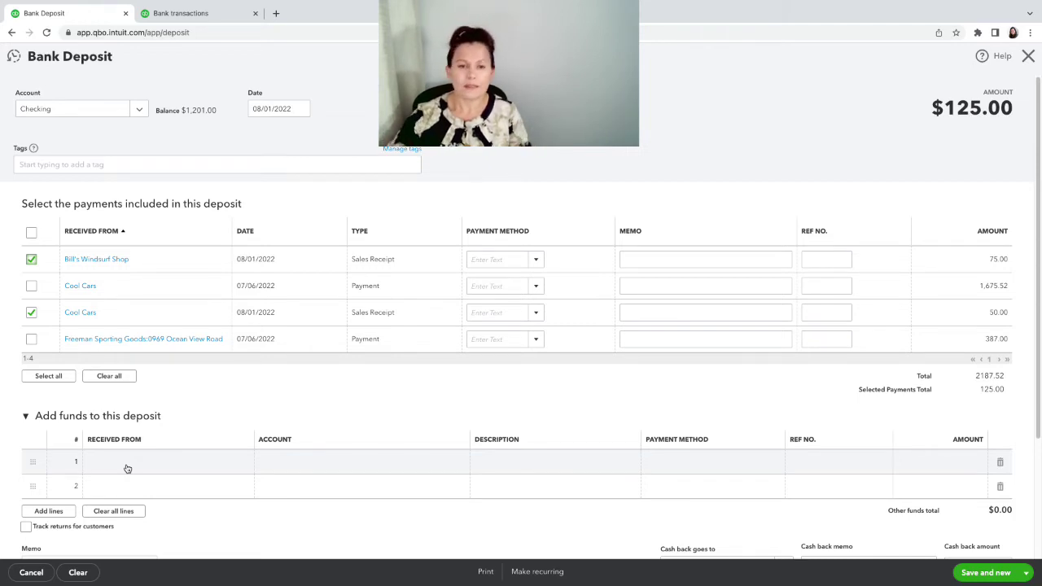
# Step: Add a new customer named 'Cash Customer' from the first Add funds Received From field
pyautogui.click(150, 460)
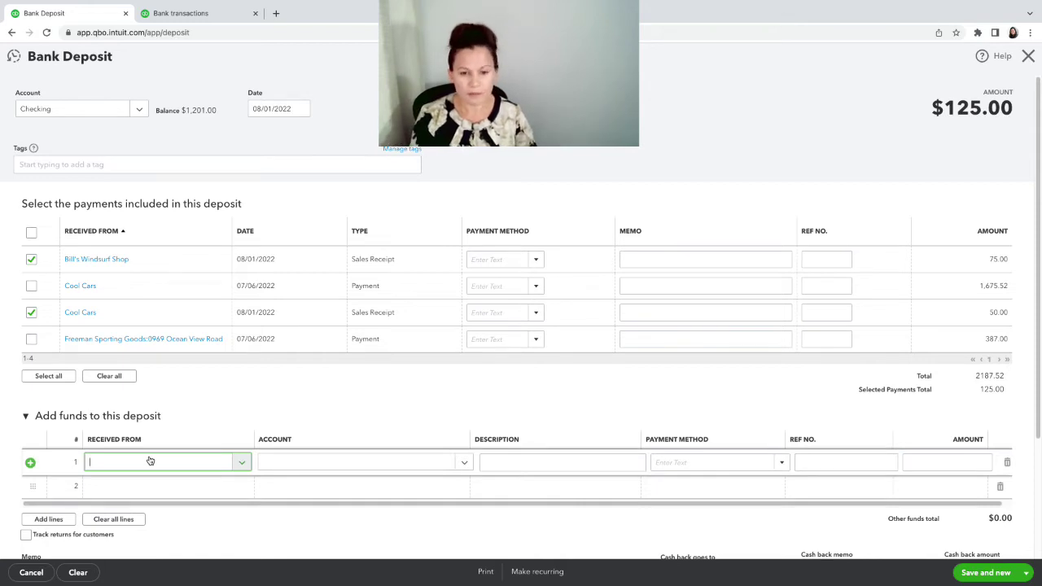
pyautogui.write('Cash')
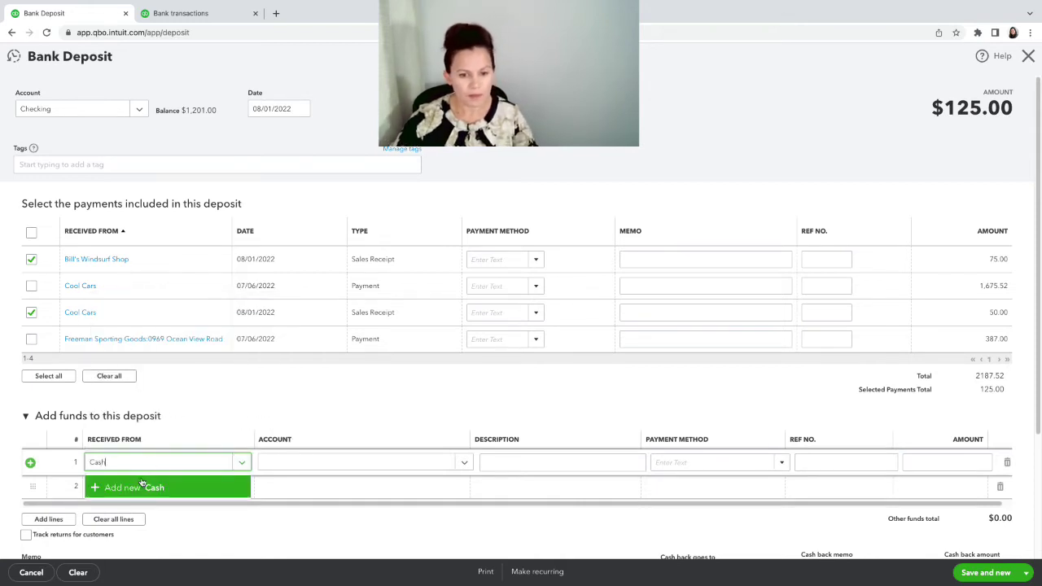
pyautogui.click(142, 486)
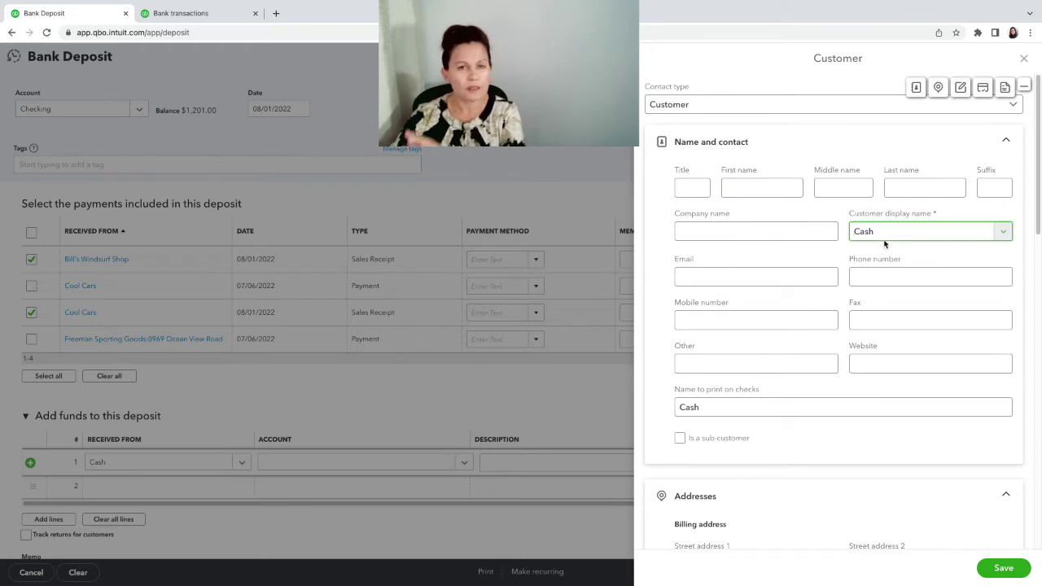
pyautogui.click(887, 237)
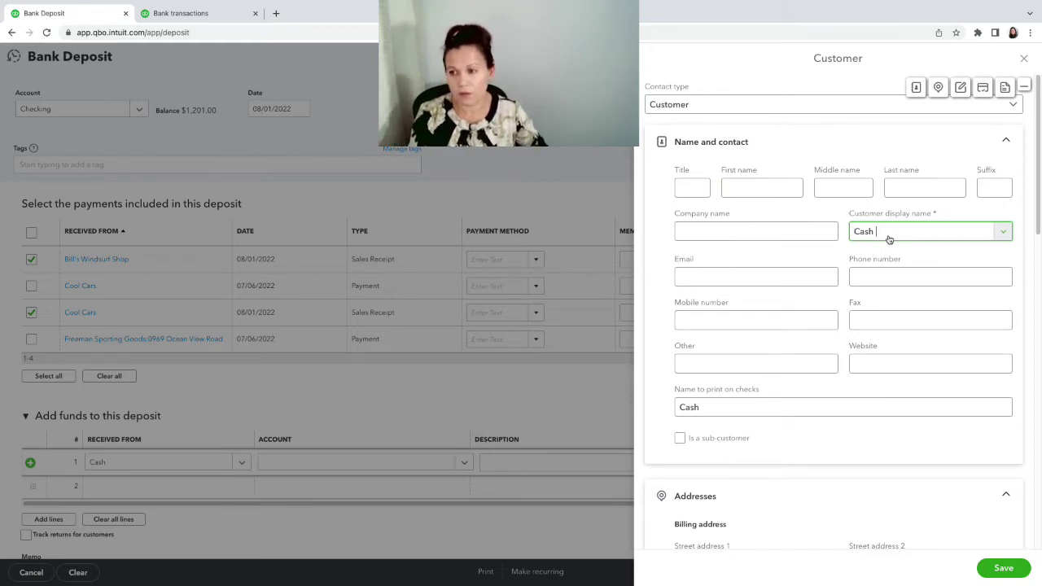
pyautogui.write('C')
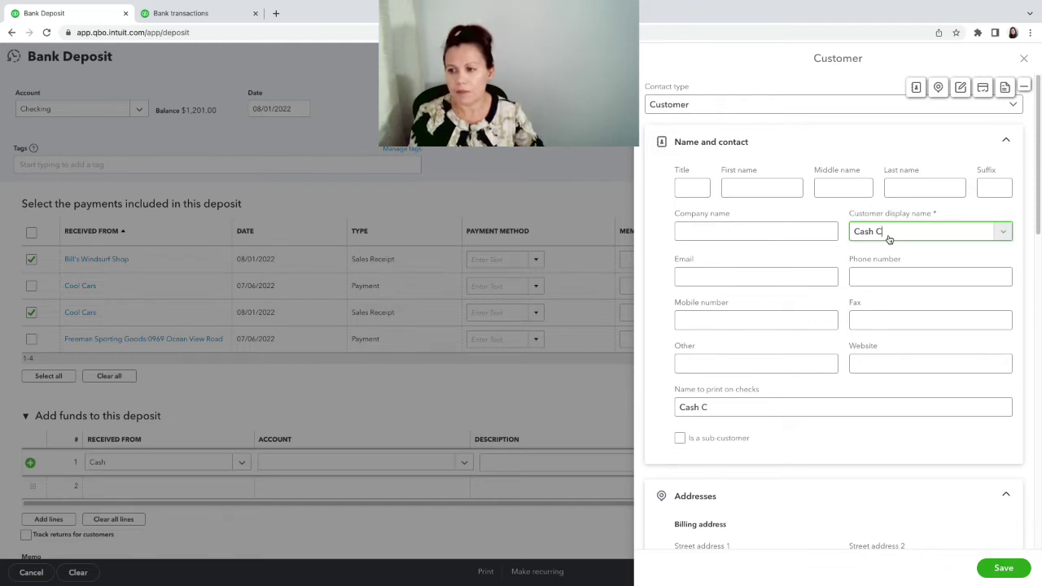
pyautogui.write('ustomer')
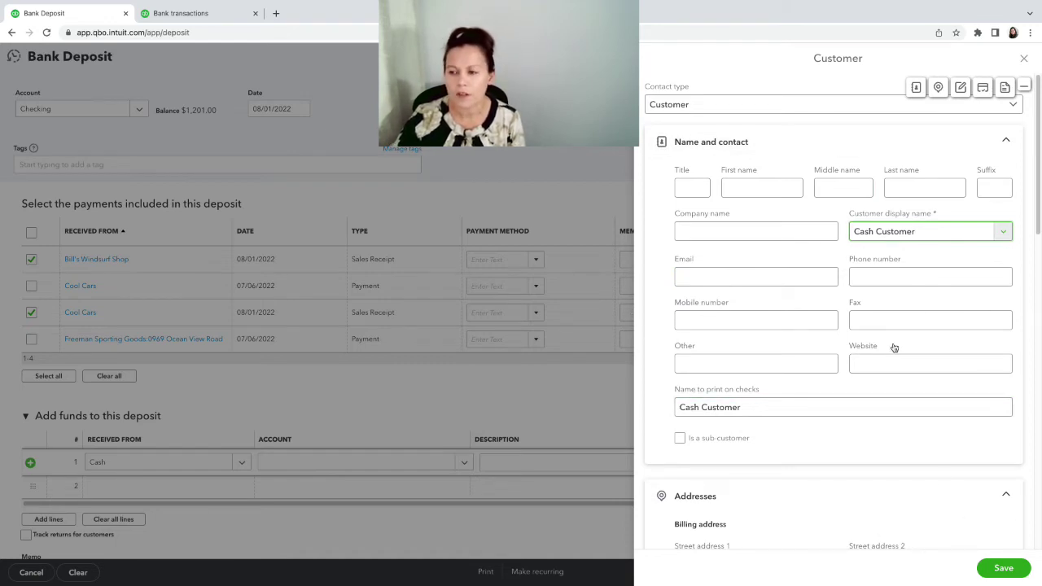
pyautogui.click(1001, 569)
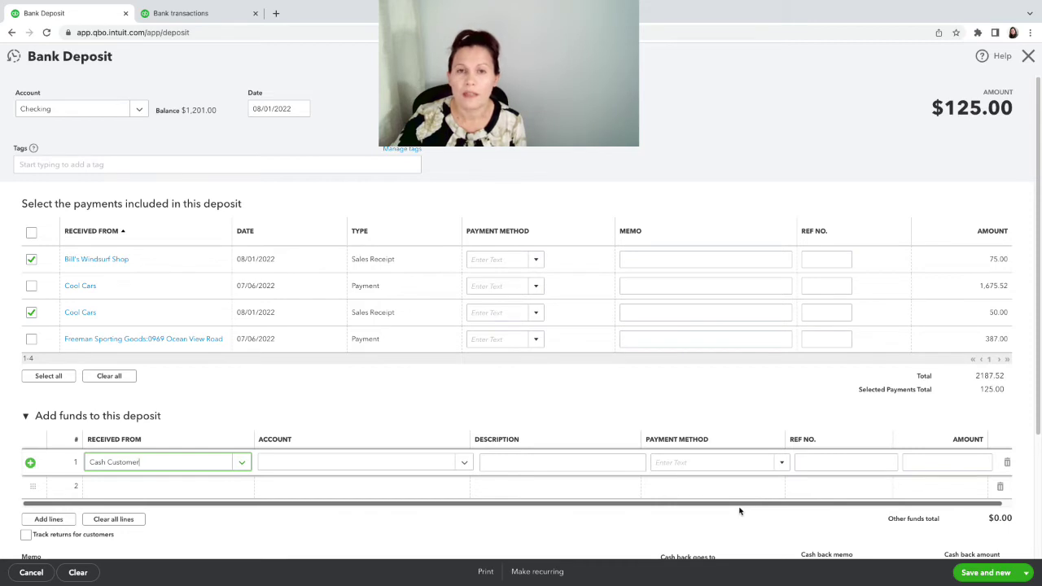
# Step: Give the Cash Customer line account Petty Cash and amount 75.00, making the total $200.00
pyautogui.click(372, 463)
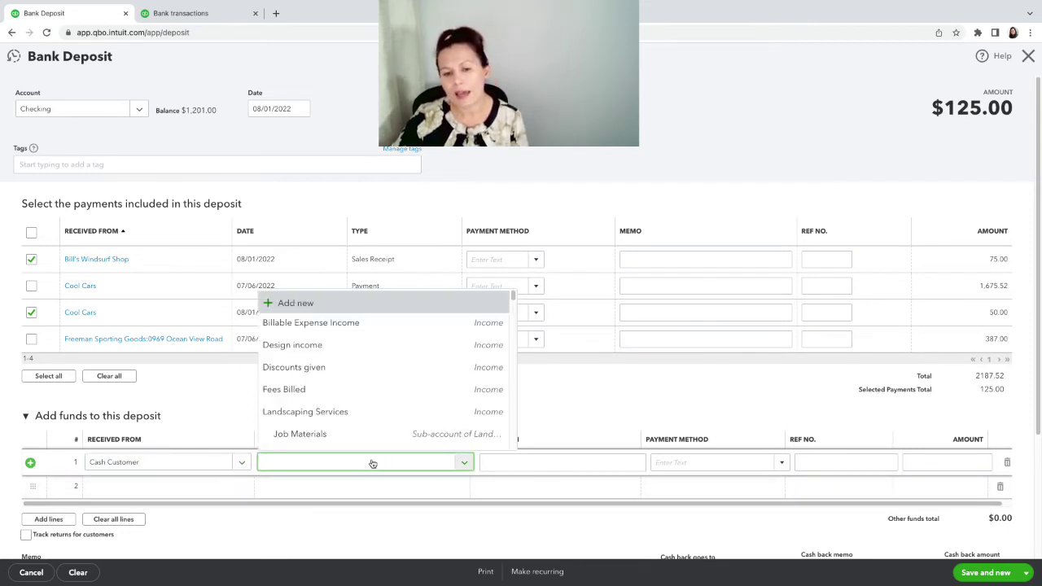
pyautogui.scroll(-1, 392, 432)
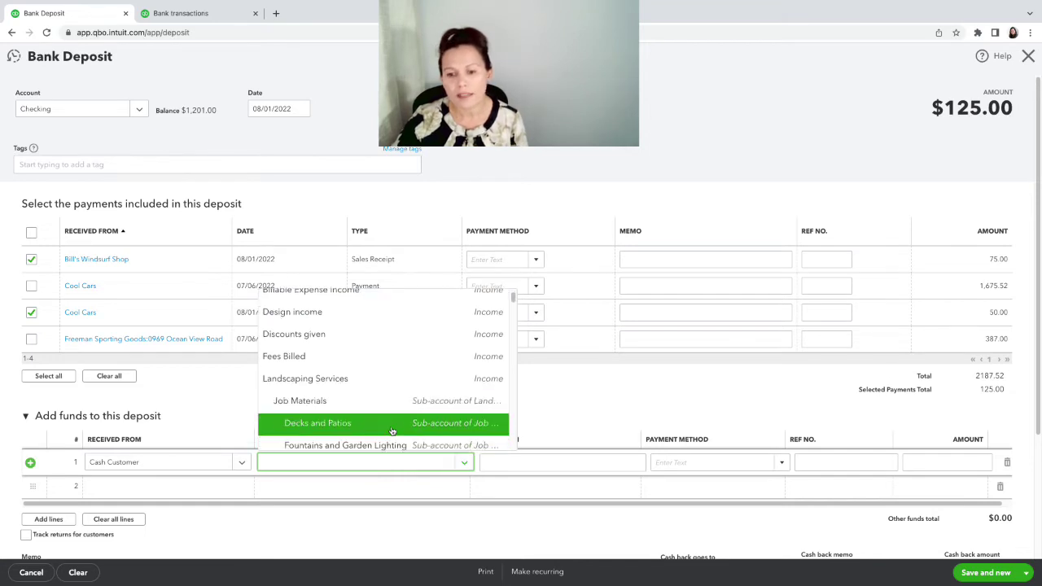
pyautogui.scroll(-2, 392, 432)
pyautogui.scroll(3, 392, 432)
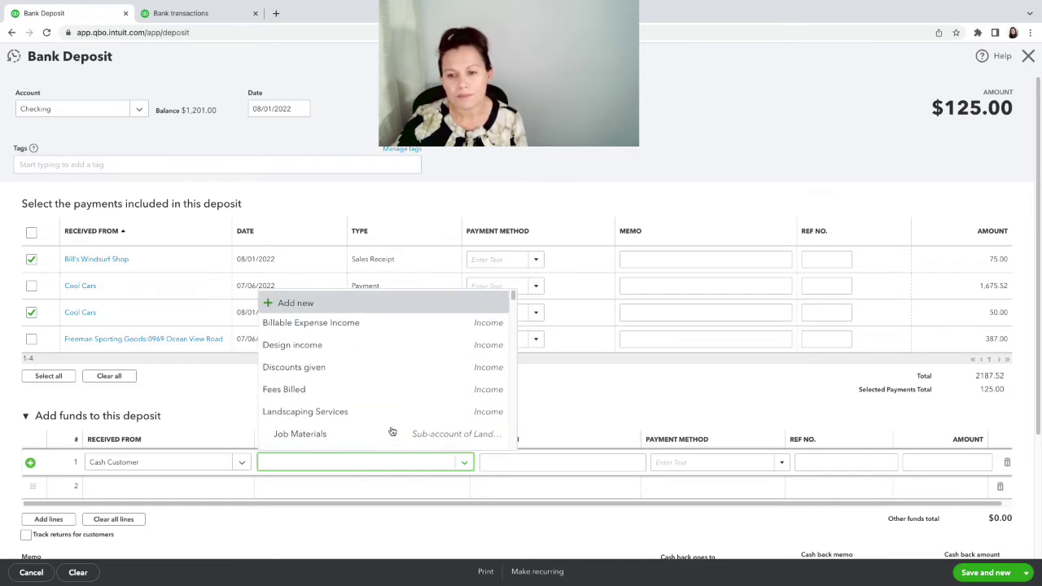
pyautogui.scroll(-10, 391, 431)
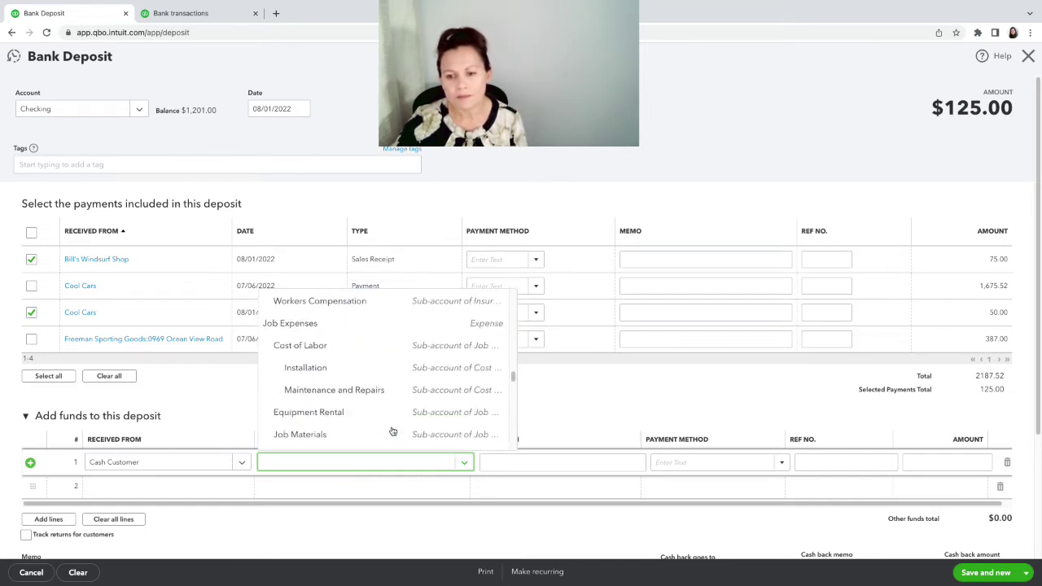
pyautogui.click(344, 469)
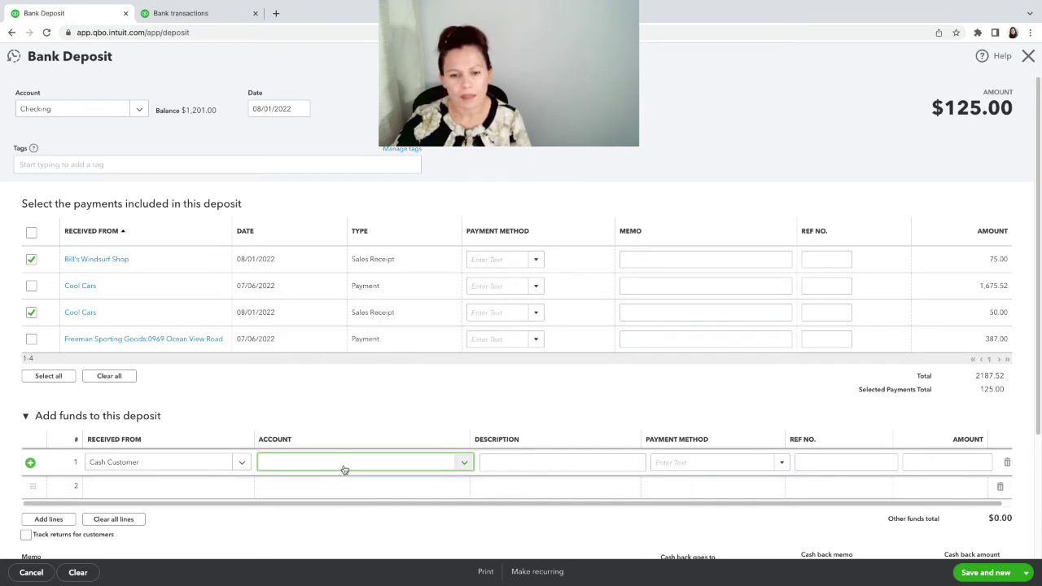
pyautogui.write('petty')
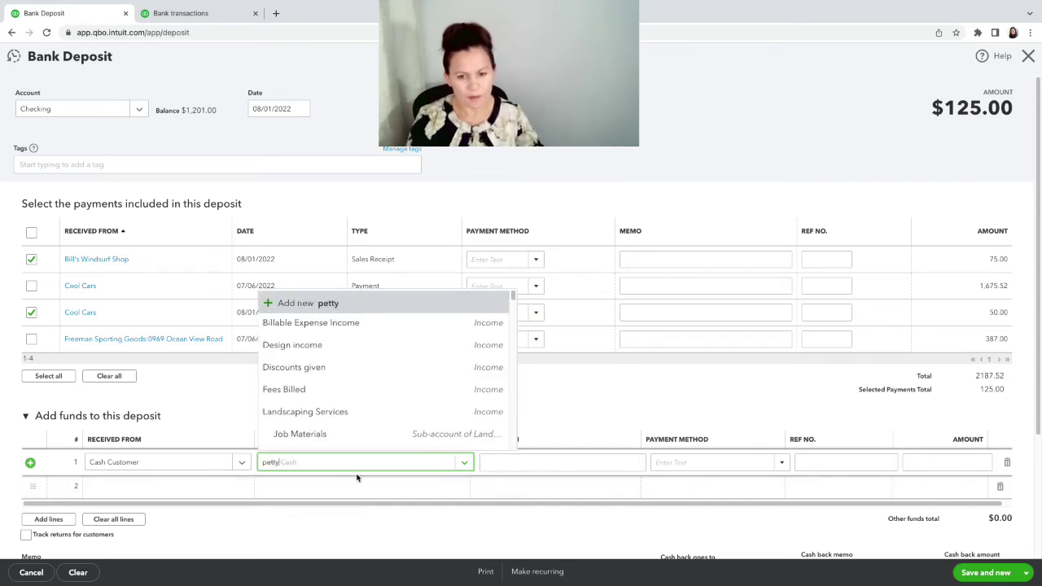
pyautogui.click(324, 513)
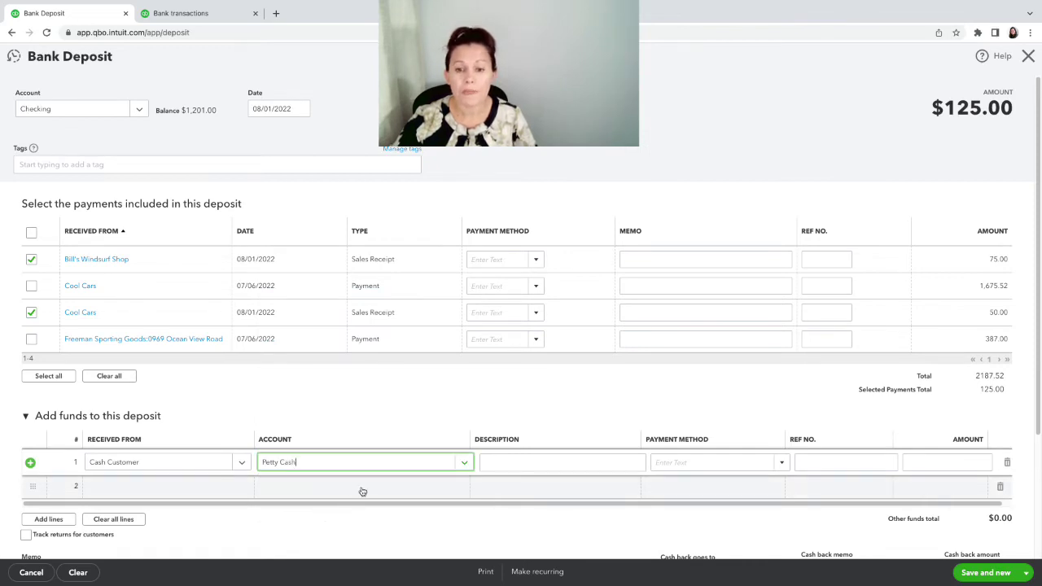
pyautogui.click(928, 468)
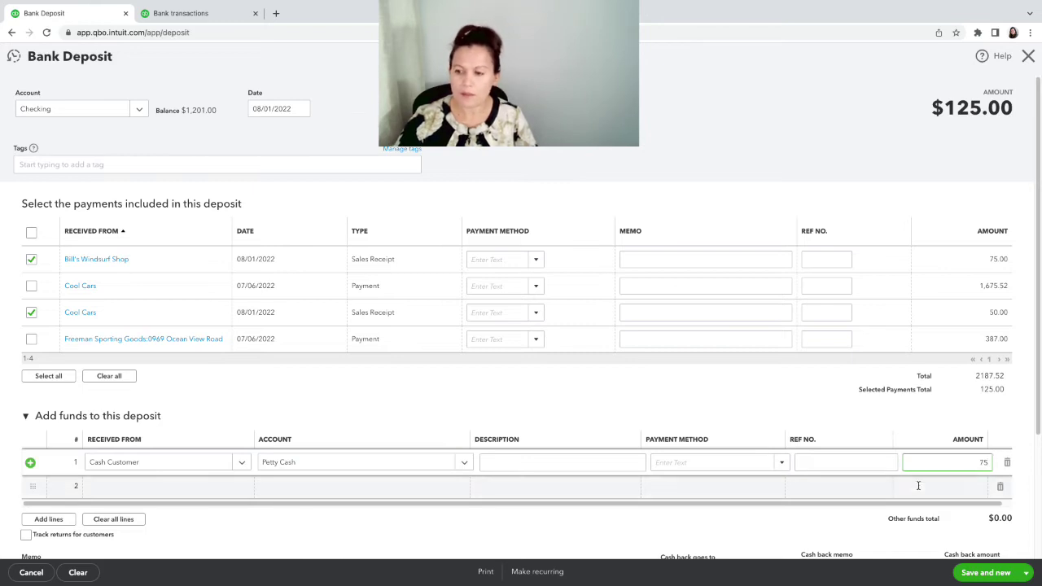
pyautogui.click(766, 523)
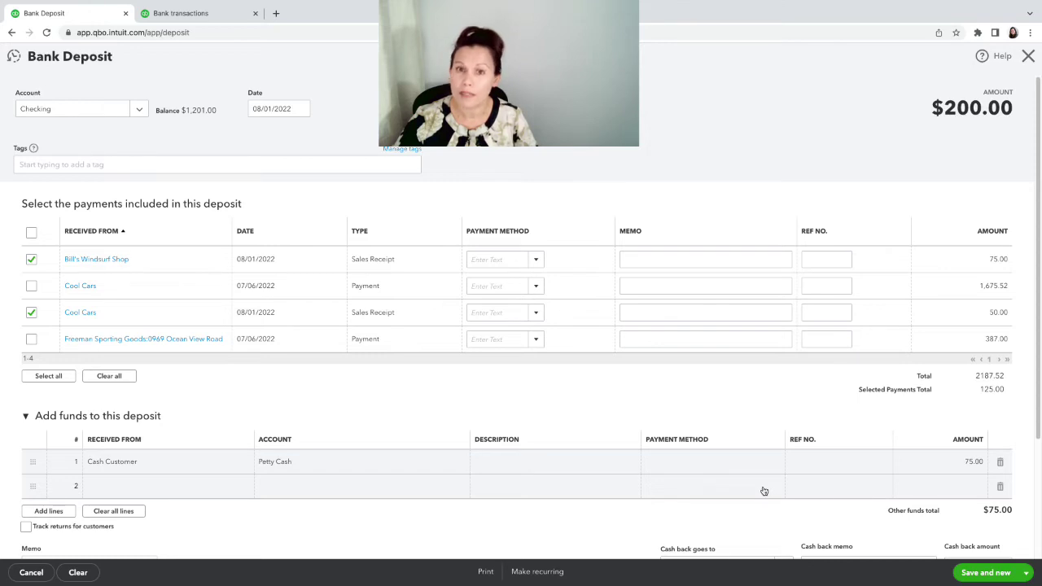
pyautogui.scroll(-2, 858, 484)
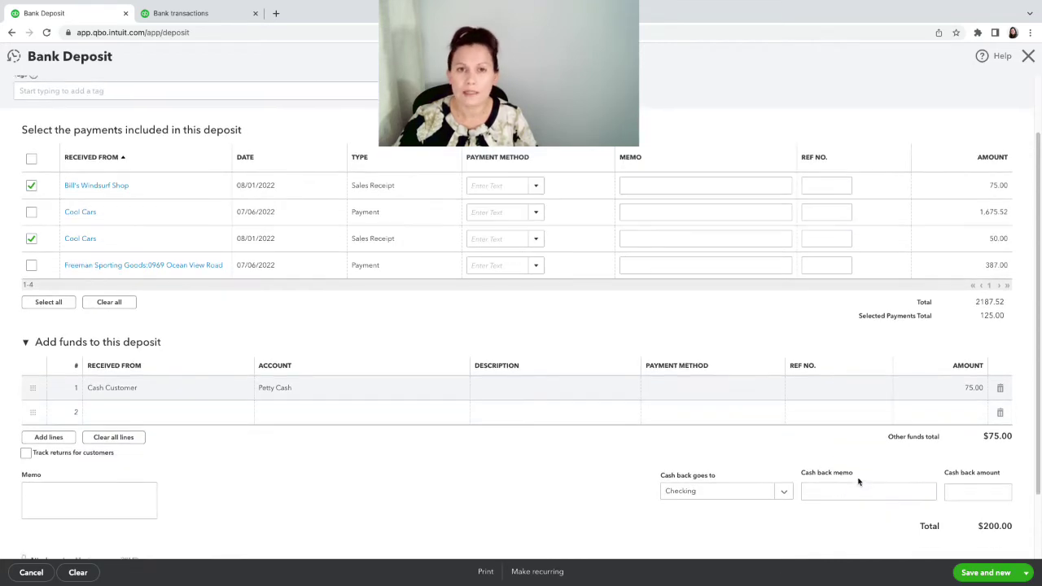
pyautogui.scroll(2, 858, 482)
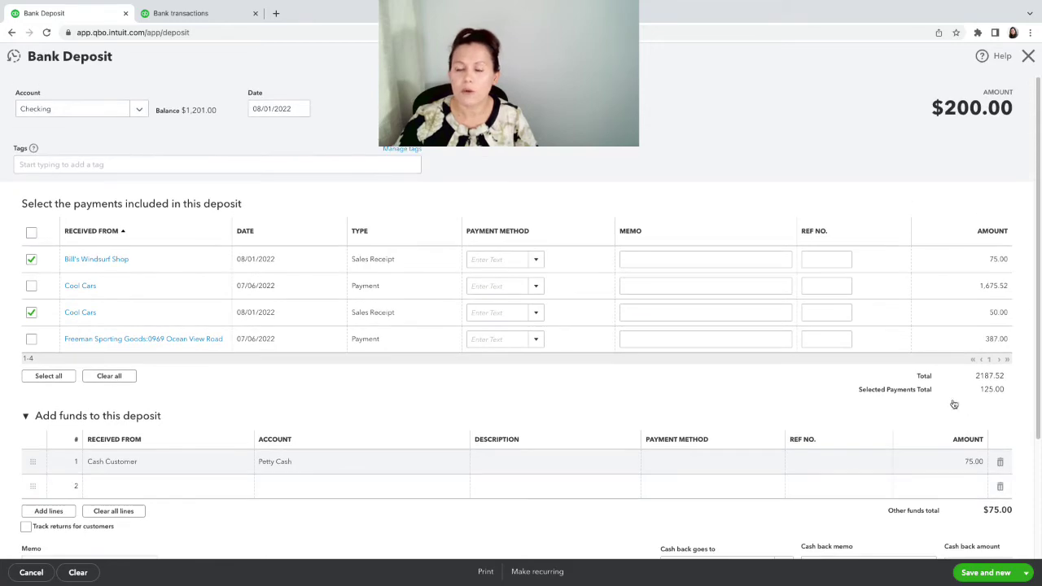
pyautogui.click(171, 14)
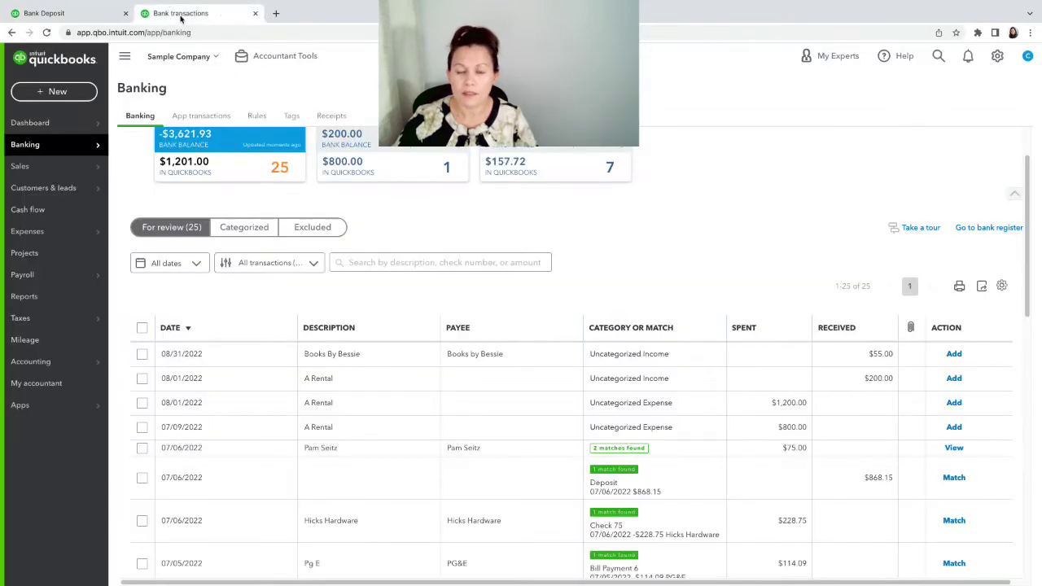
pyautogui.click(72, 20)
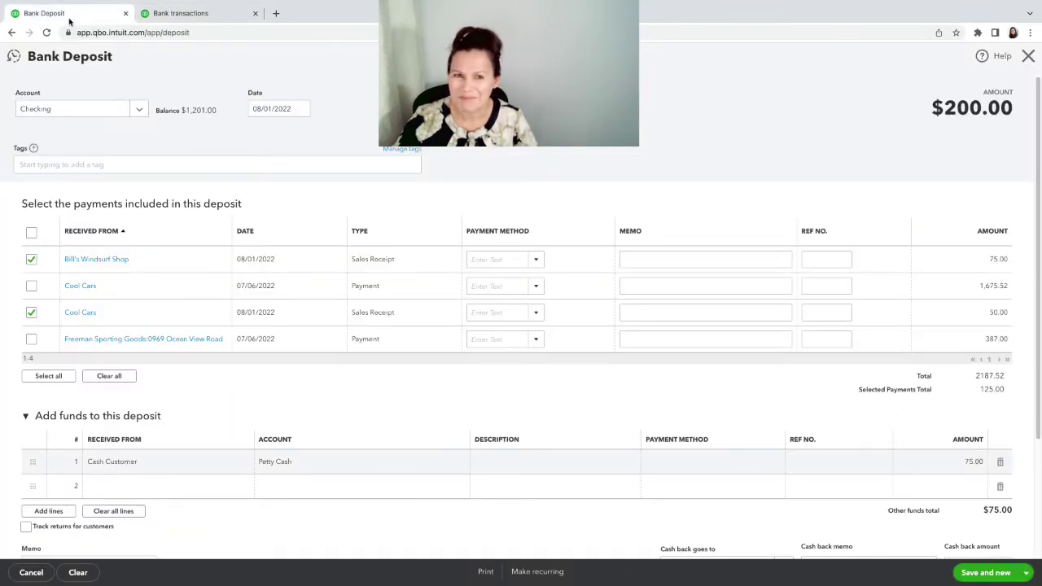
pyautogui.click(195, 15)
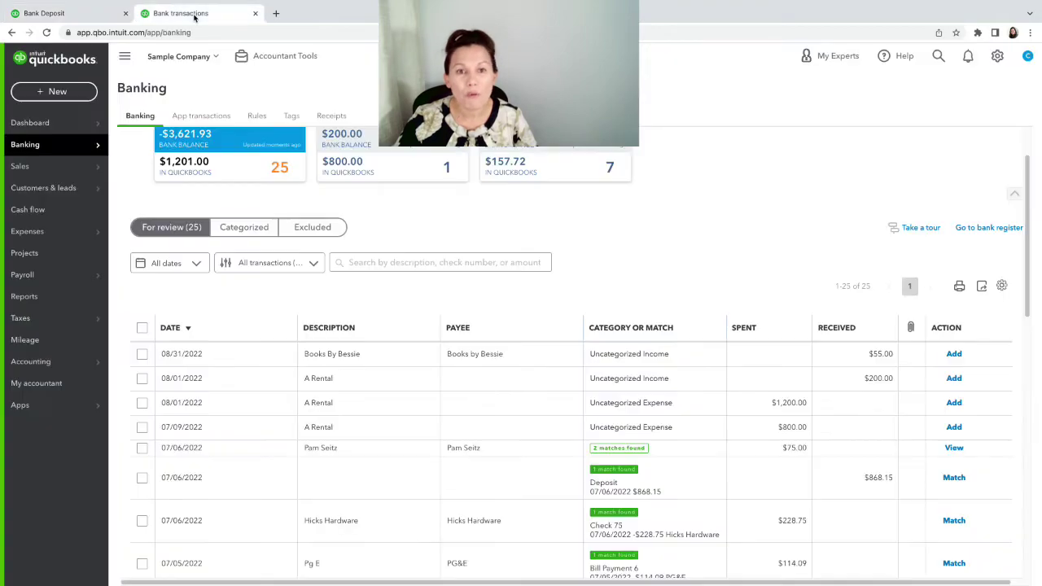
pyautogui.click(77, 15)
pyautogui.click(159, 13)
pyautogui.click(75, 13)
pyautogui.click(175, 13)
pyautogui.click(98, 15)
pyautogui.click(159, 14)
pyautogui.click(92, 17)
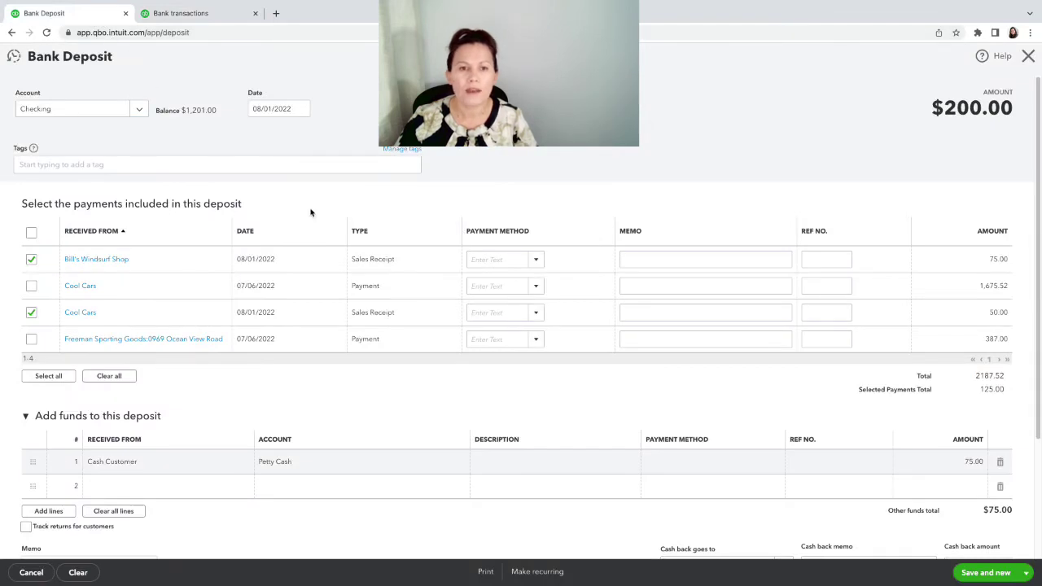
pyautogui.click(198, 18)
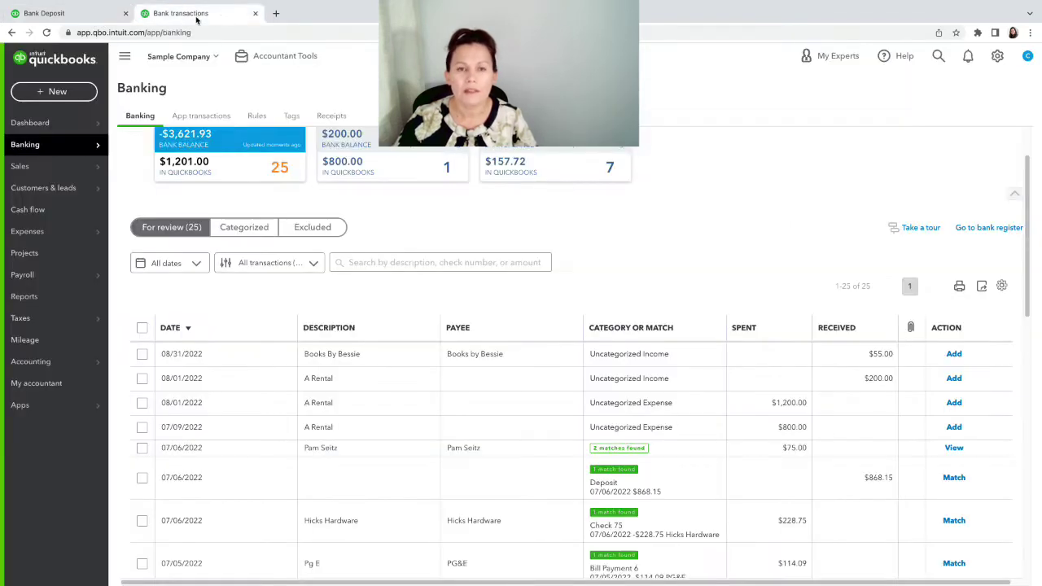
pyautogui.scroll(1, 293, 215)
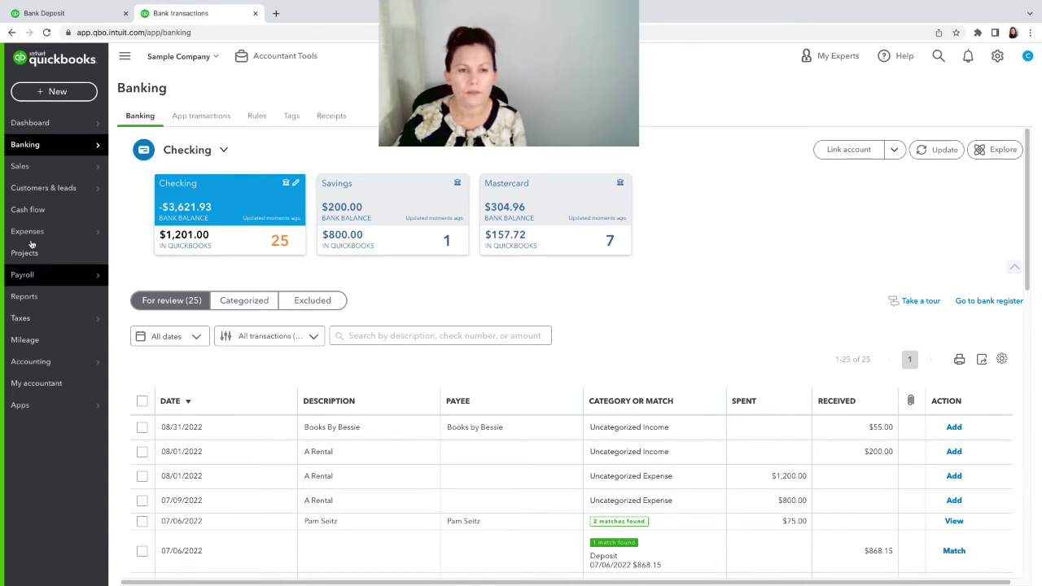
pyautogui.moveTo(20, 371)
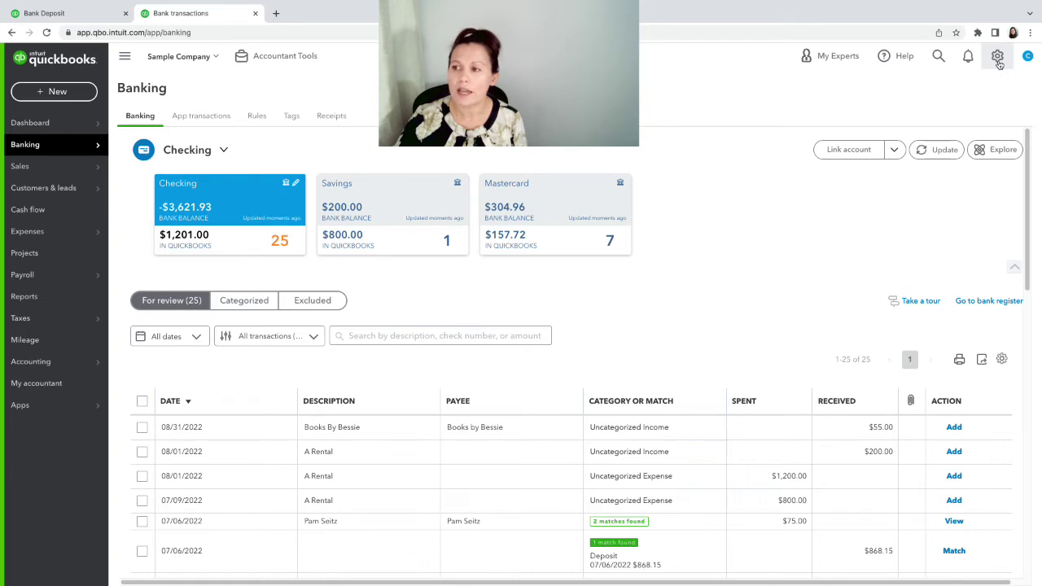
pyautogui.click(997, 57)
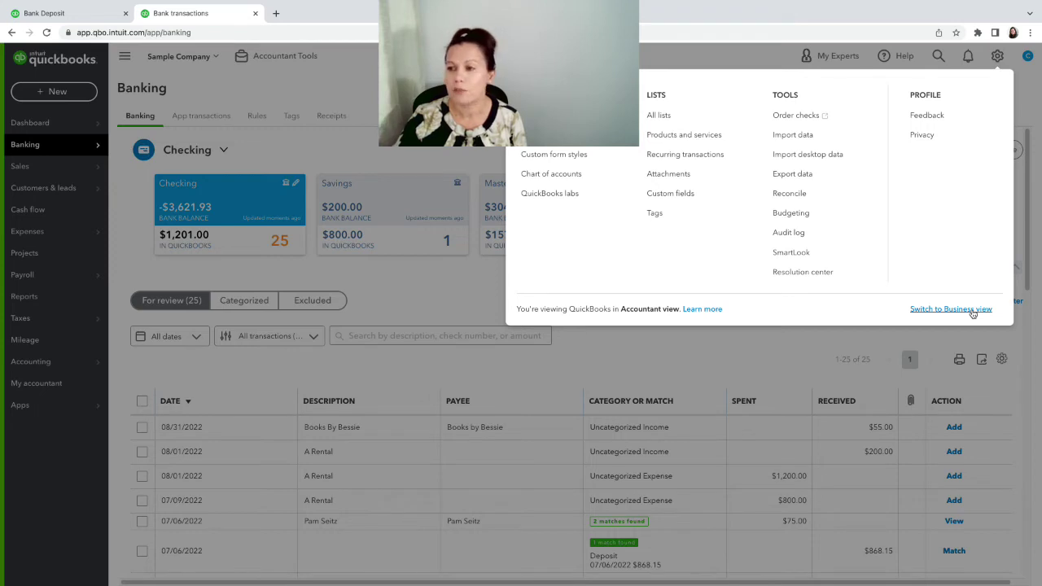
pyautogui.click(1036, 101)
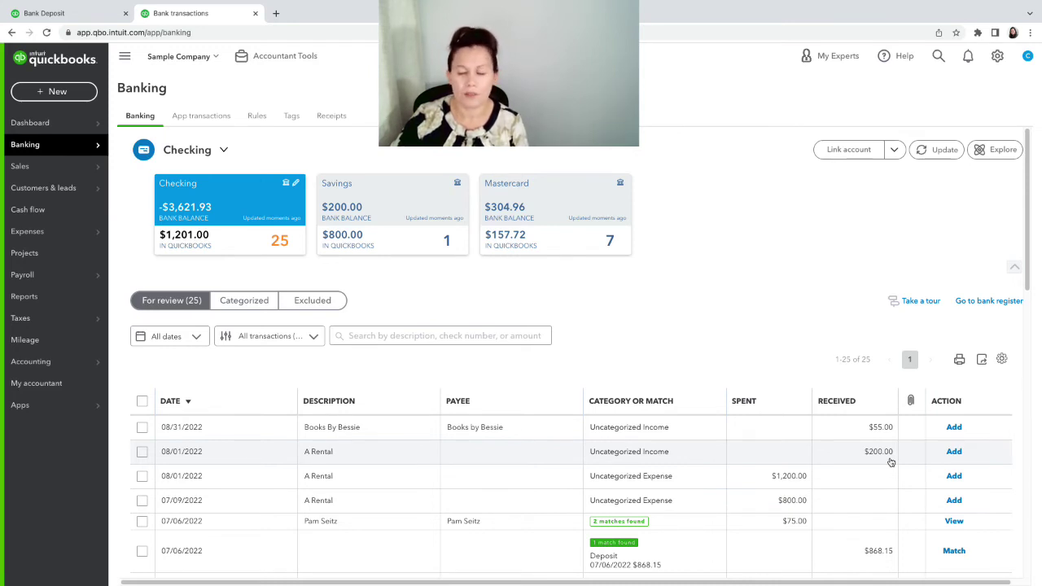
# Step: Return to the $200.00 Bank Deposit form after a brief look at the bank transactions list
pyautogui.click(64, 20)
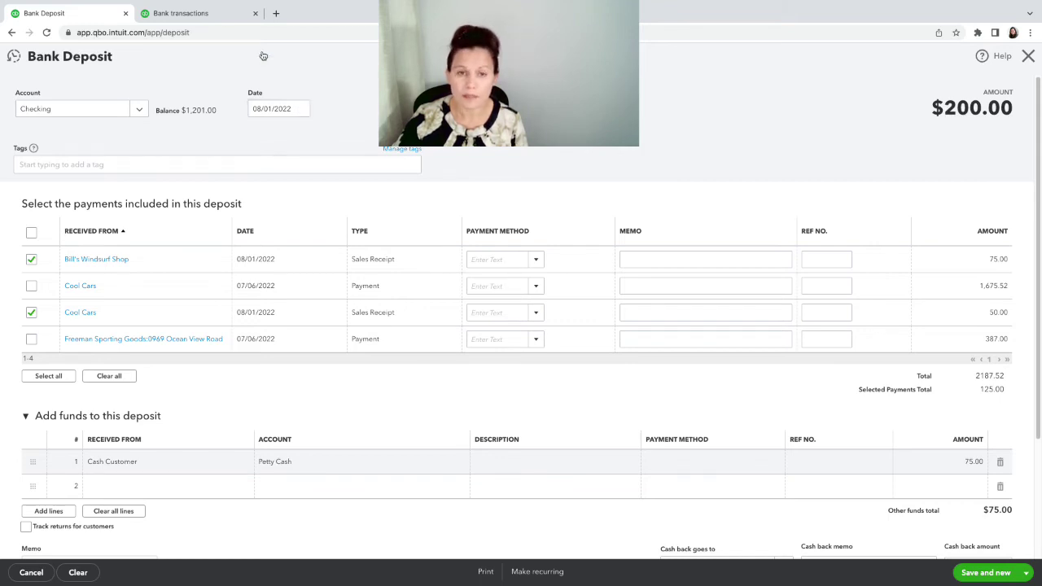
pyautogui.click(195, 18)
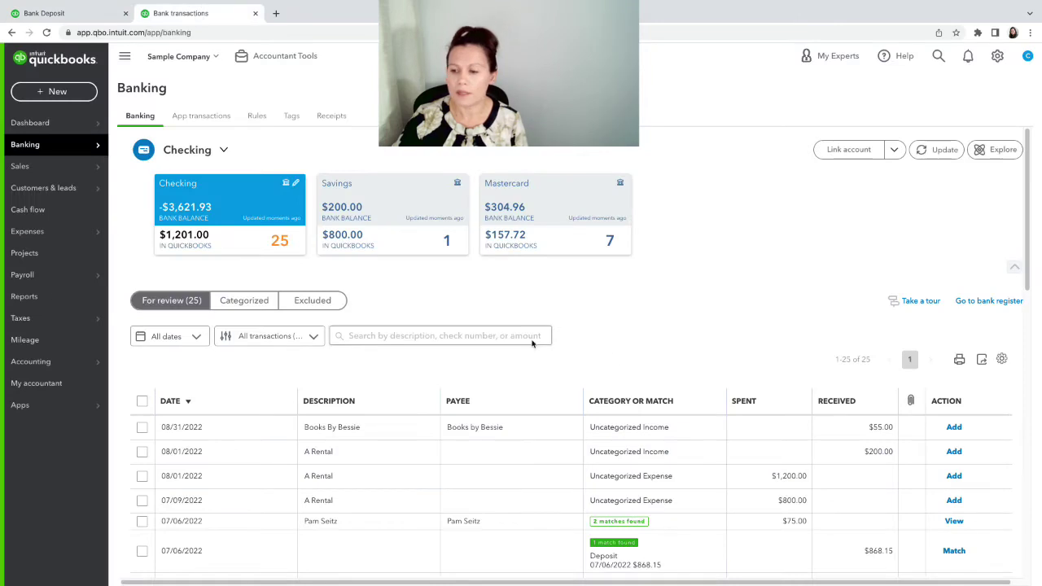
pyautogui.click(39, 16)
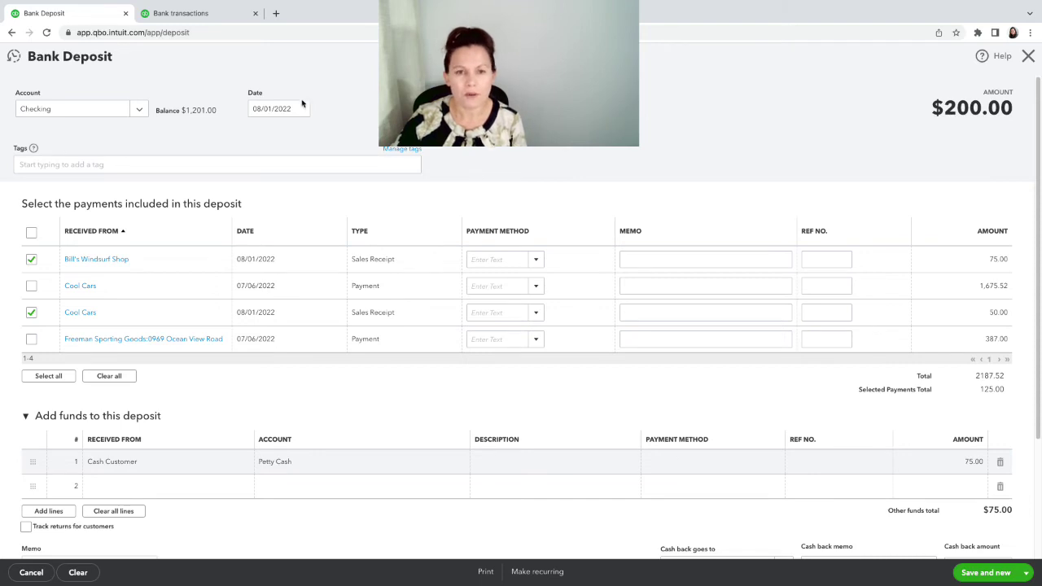
# Step: Save and close the $200.00 deposit, then refresh Checking's For review list to show the match
pyautogui.click(1024, 576)
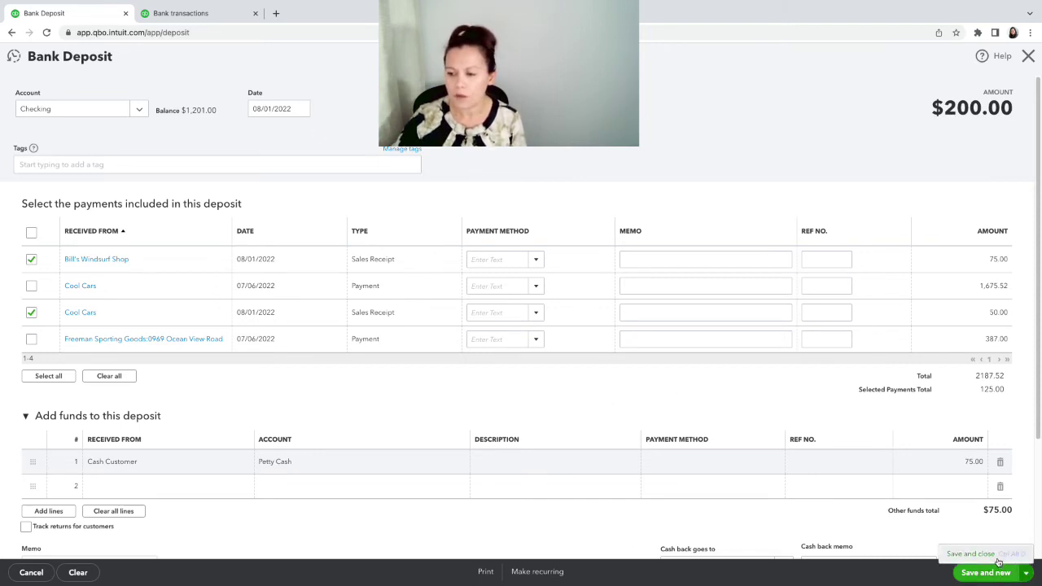
pyautogui.click(998, 554)
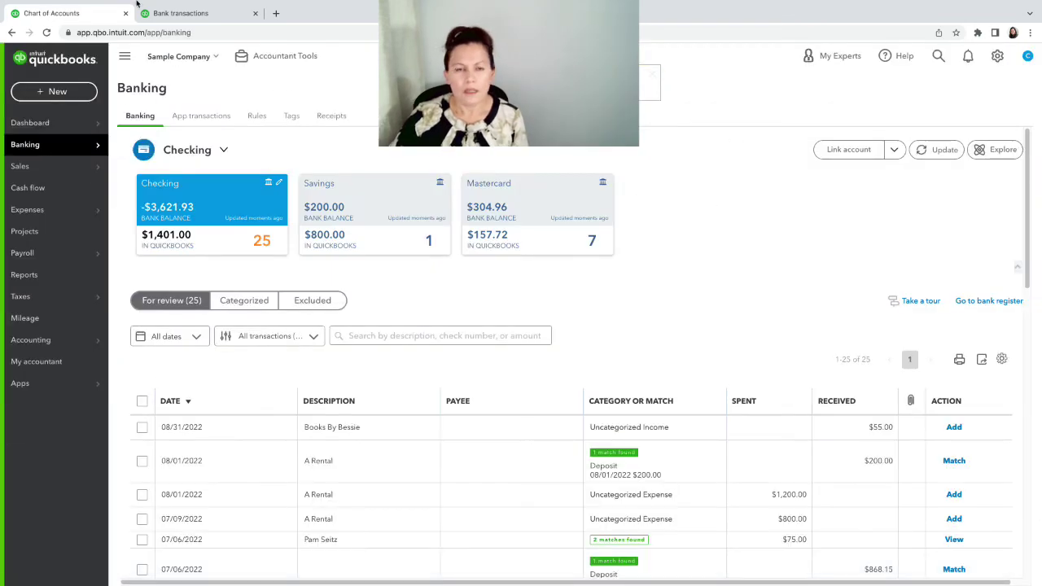
pyautogui.moveTo(179, 8)
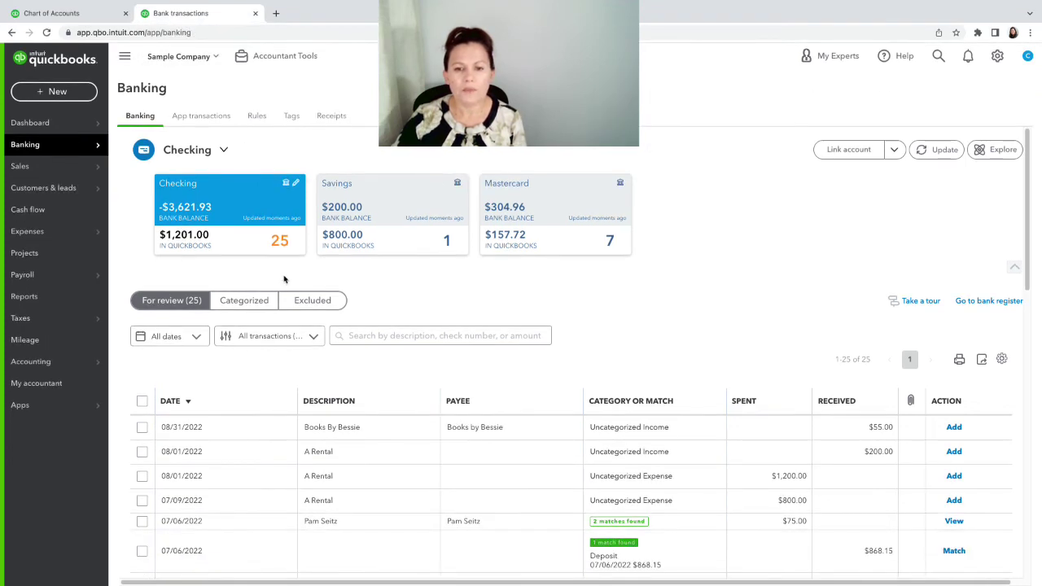
pyautogui.click(75, 15)
pyautogui.click(171, 15)
pyautogui.click(74, 16)
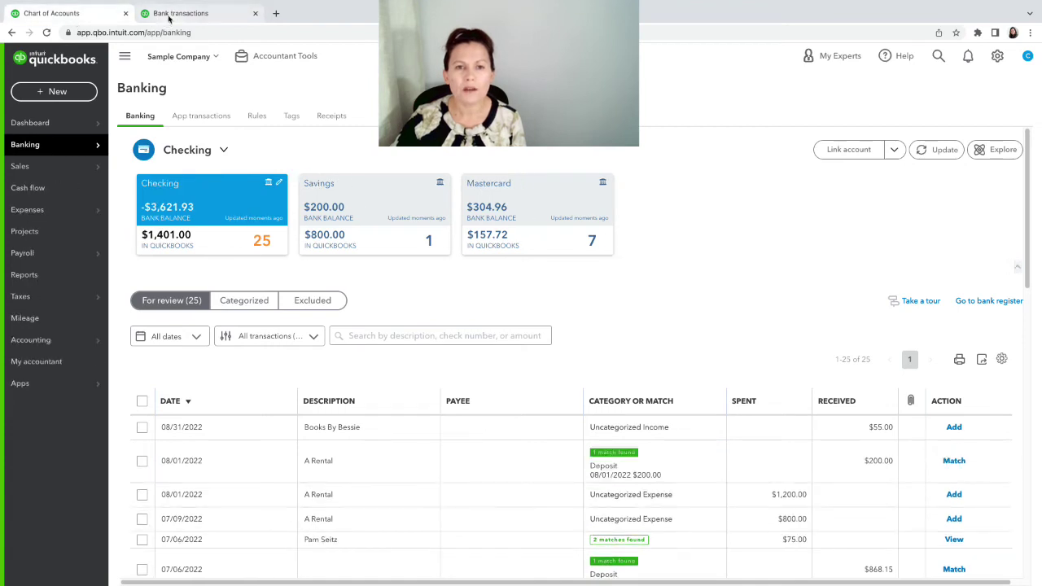
pyautogui.click(171, 14)
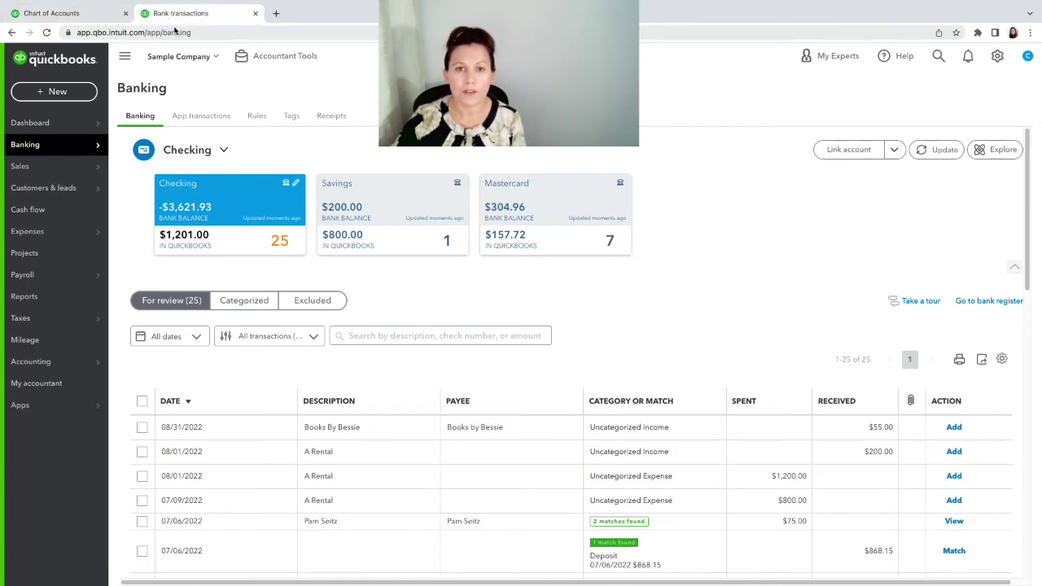
pyautogui.click(257, 308)
pyautogui.click(157, 302)
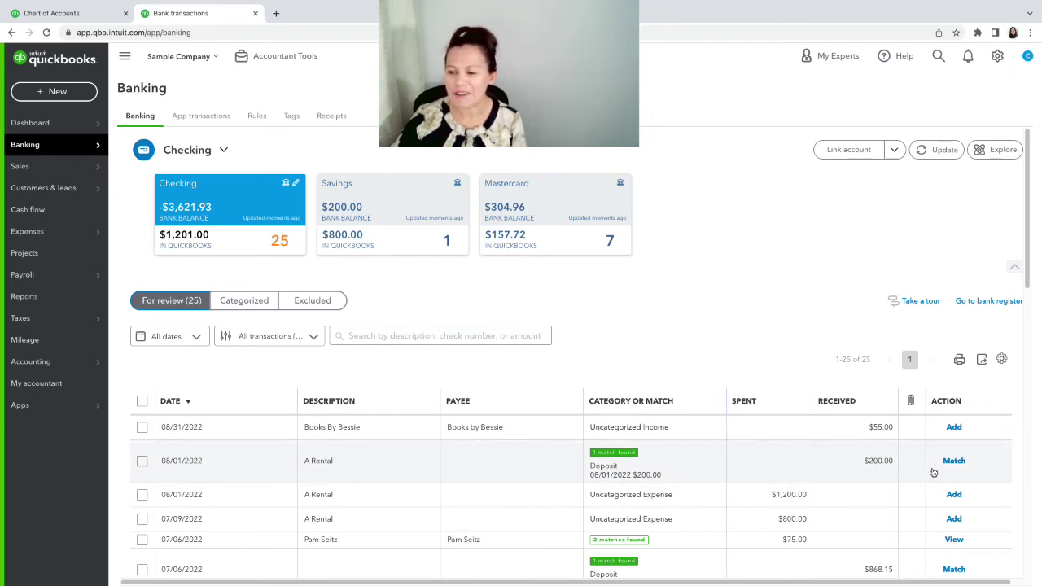
# Step: Expand the 08/01/2022 A Rental $200.00 bank row and open its suggested matching deposit
pyautogui.click(884, 466)
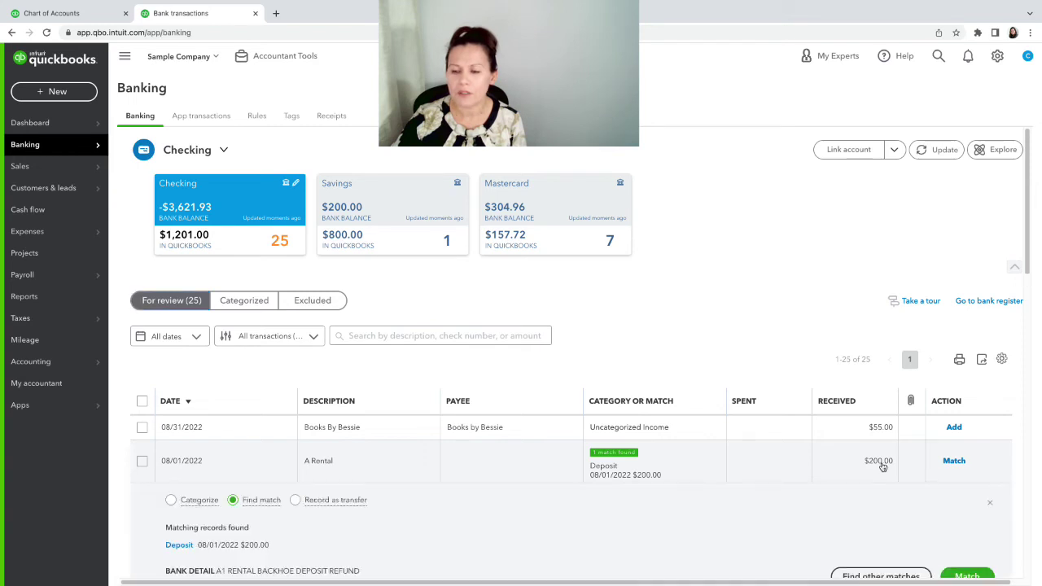
pyautogui.scroll(-1, 862, 480)
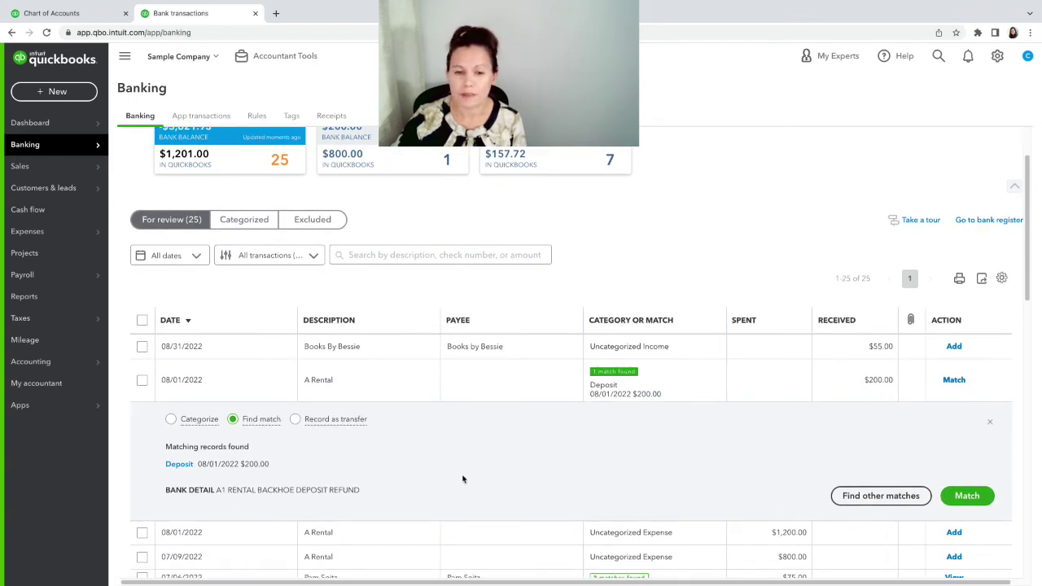
pyautogui.click(175, 467)
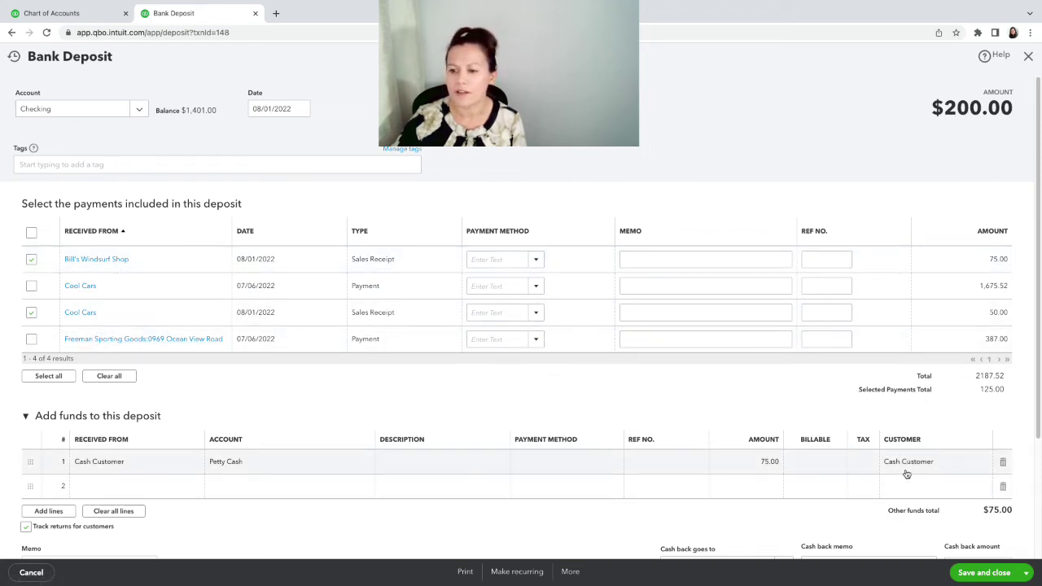
# Step: Close the Bank Deposit form and match the A Rental $200.00 item to the saved deposit
pyautogui.click(1029, 57)
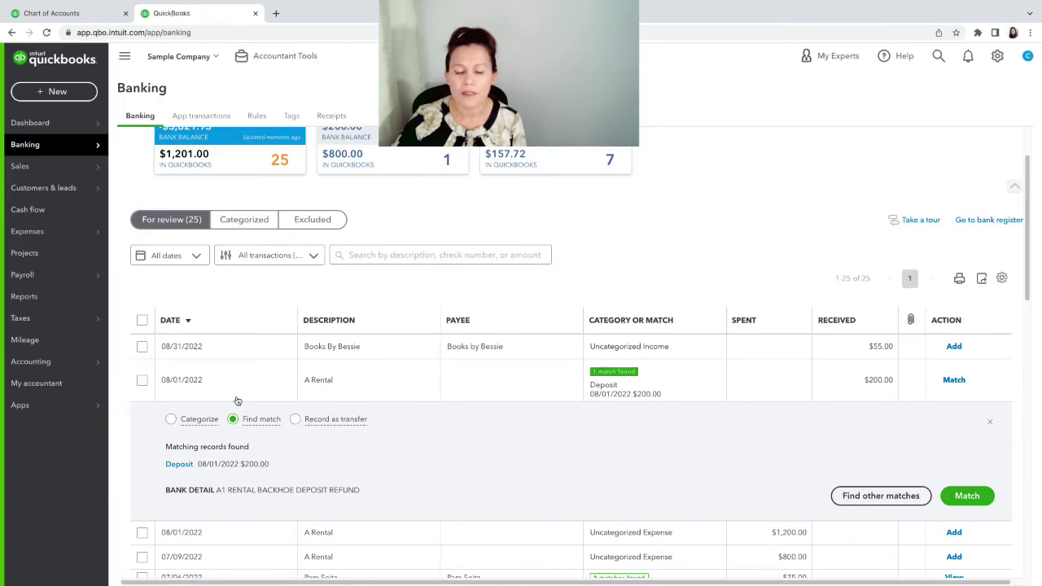
pyautogui.click(972, 498)
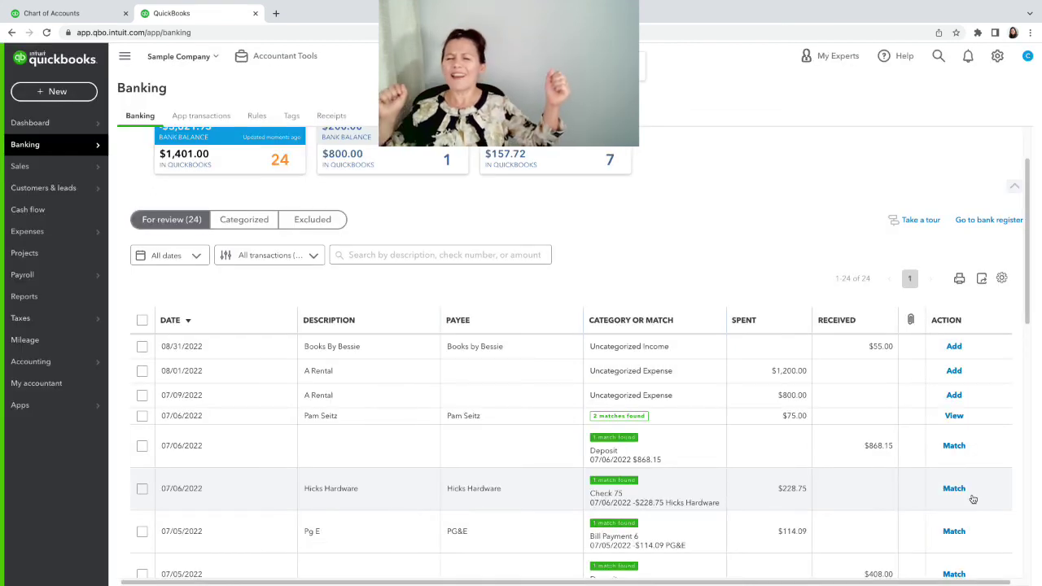